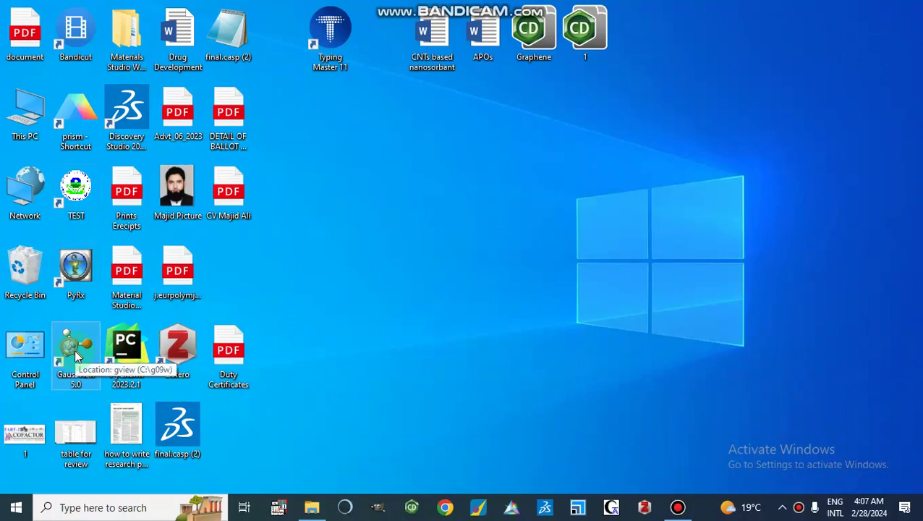
Launch GaussView 5.0 from the desktop and move its main window to the left
{"action": "double_click", "coordinate": [77, 354]}
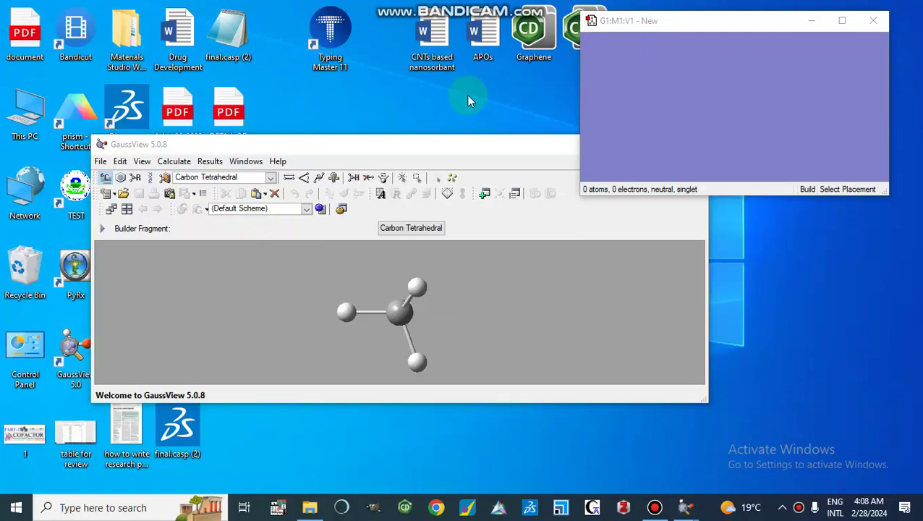
{"action": "left_click_drag", "start_coordinate": [449, 153], "coordinate": [416, 91]}
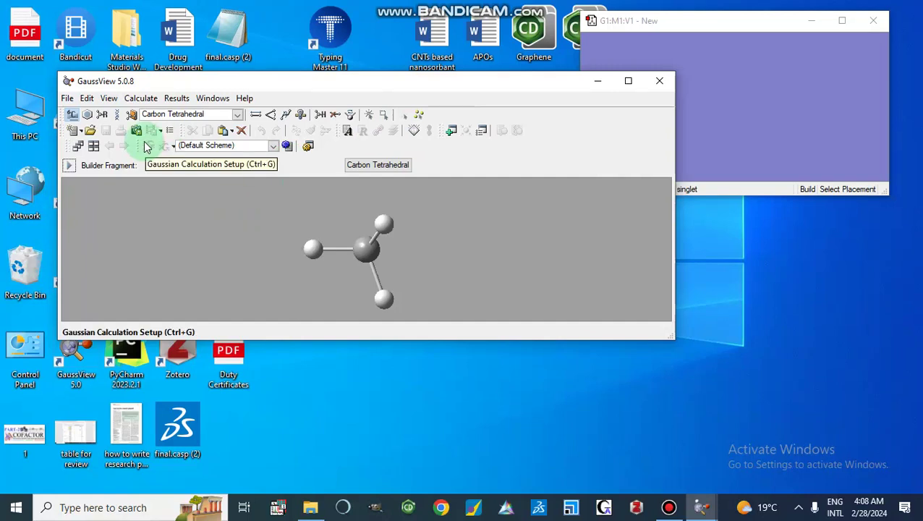
Pick the bare carbon Atom fragment and drop one carbon into the G1:M1:V1 window
{"action": "left_click", "coordinate": [72, 115]}
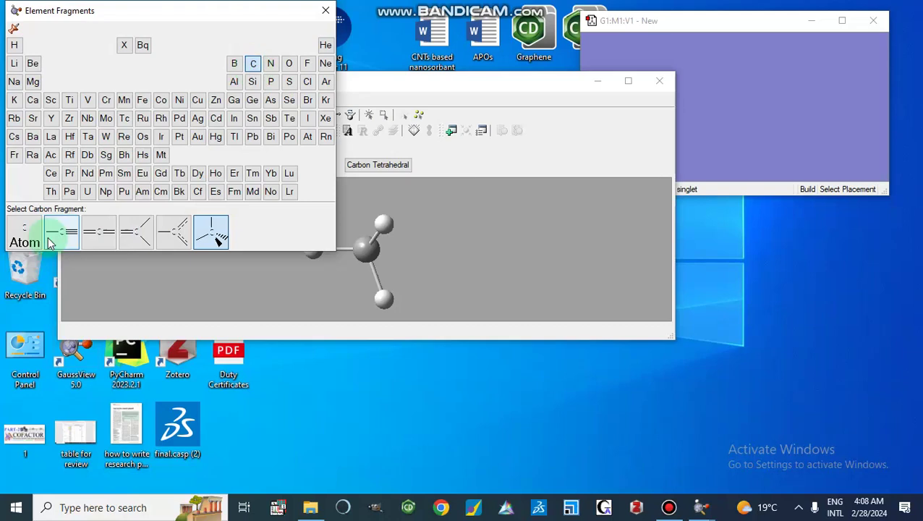
{"action": "left_click", "coordinate": [25, 235]}
{"action": "left_click", "coordinate": [237, 246]}
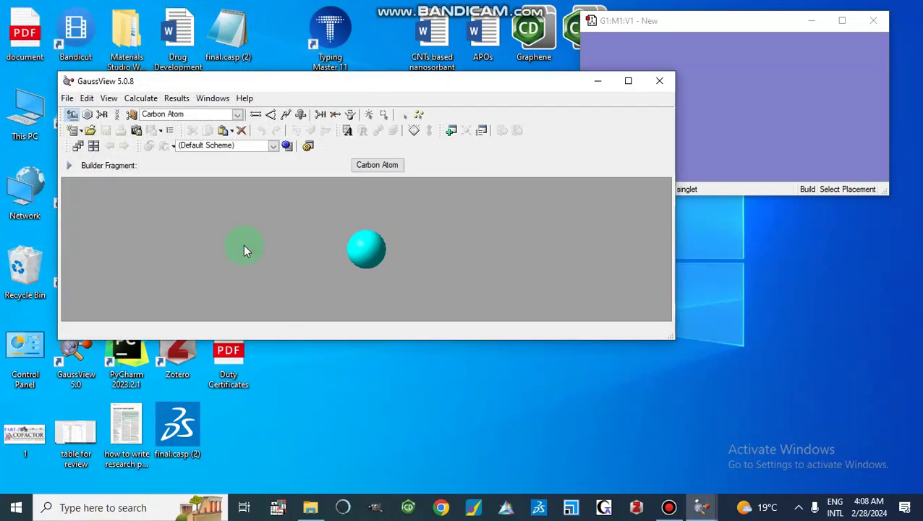
{"action": "left_click", "coordinate": [731, 107]}
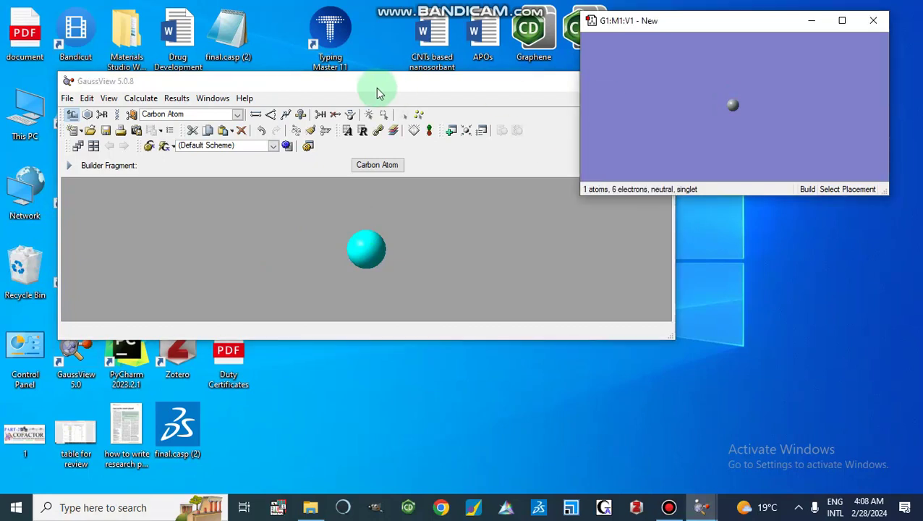
{"action": "left_click_drag", "start_coordinate": [290, 237], "coordinate": [287, 264]}
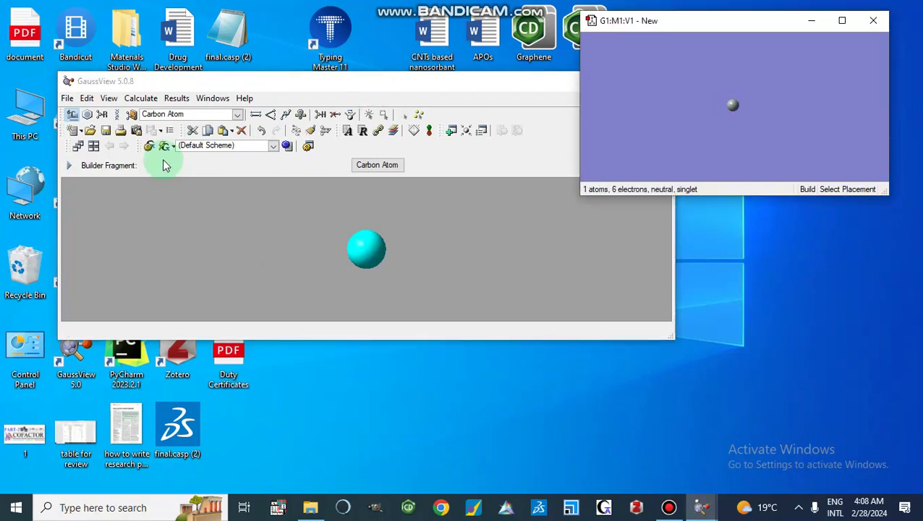
{"action": "left_click", "coordinate": [72, 115]}
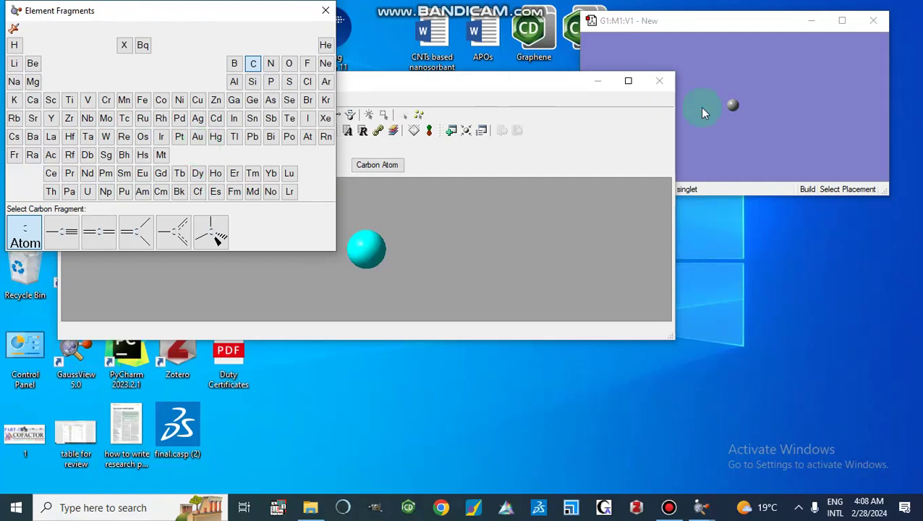
Place a second carbon atom to the right of the first, then close Element Fragments
{"action": "left_click", "coordinate": [780, 109]}
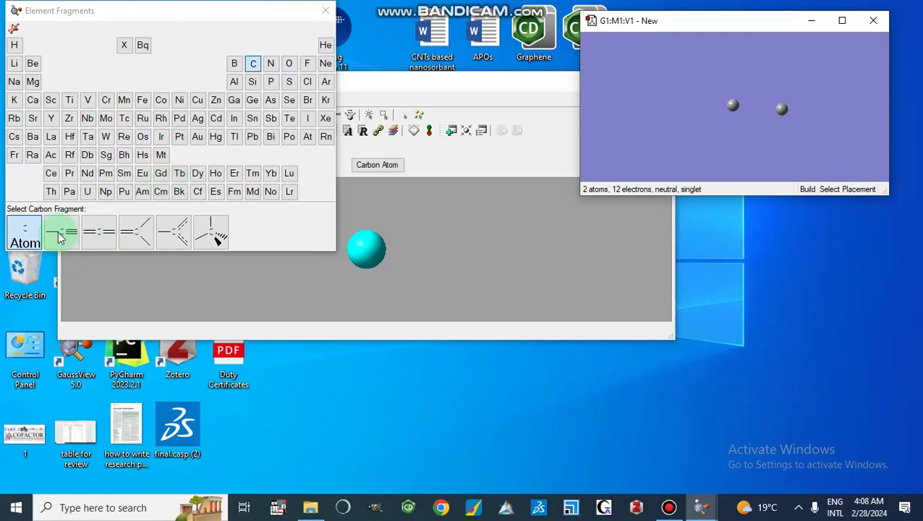
{"action": "left_click", "coordinate": [324, 10]}
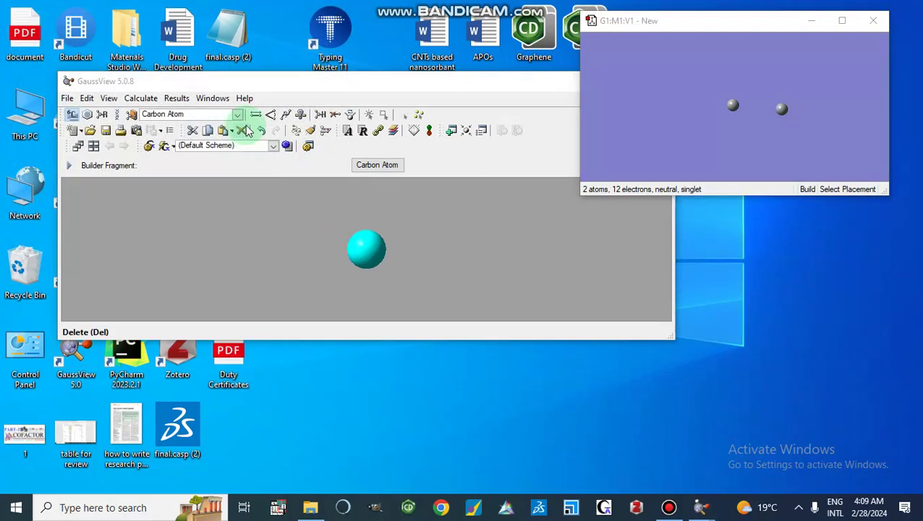
Show the Builder and join the two carbon atoms with a triple bond
{"action": "left_click", "coordinate": [109, 99]}
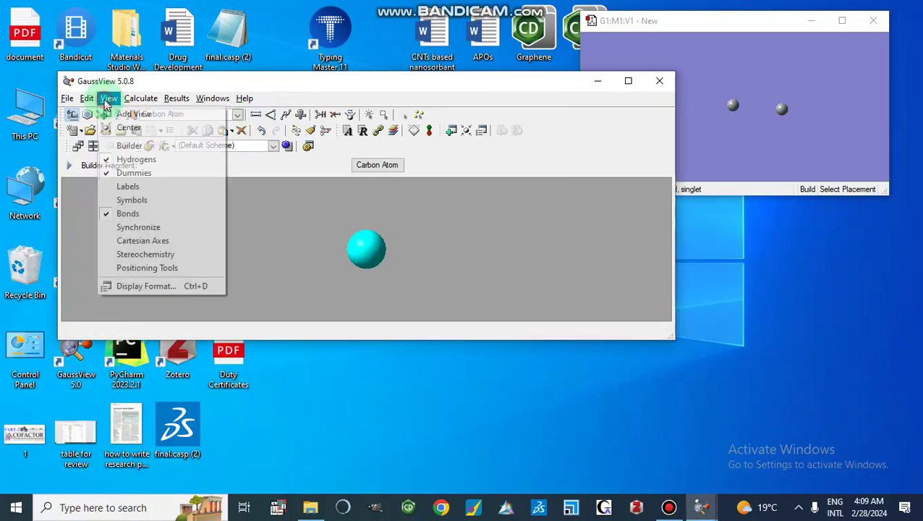
{"action": "left_click", "coordinate": [126, 145]}
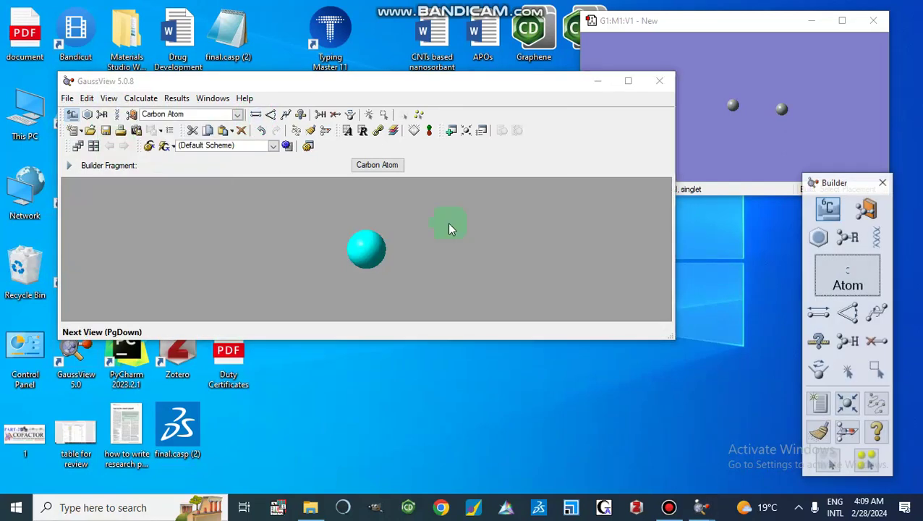
{"action": "left_click", "coordinate": [817, 312]}
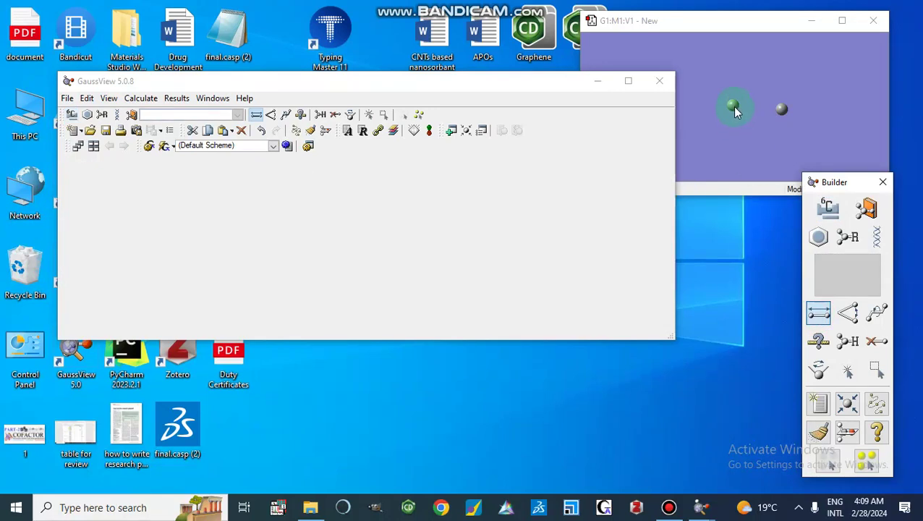
{"action": "left_click", "coordinate": [732, 109]}
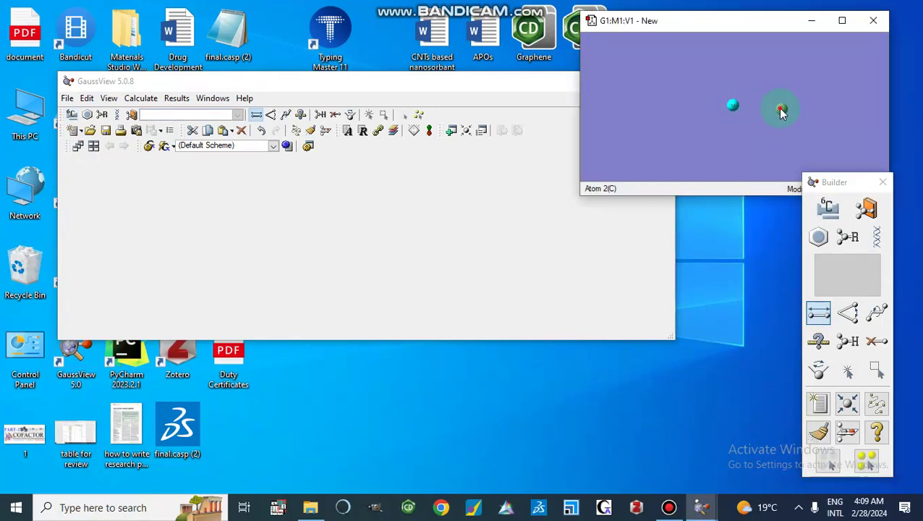
{"action": "left_click", "coordinate": [781, 110]}
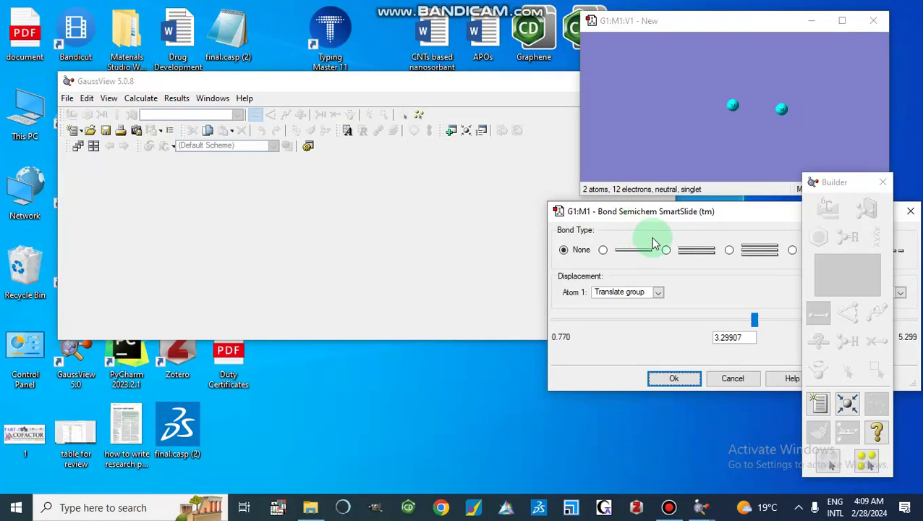
{"action": "left_click", "coordinate": [752, 262]}
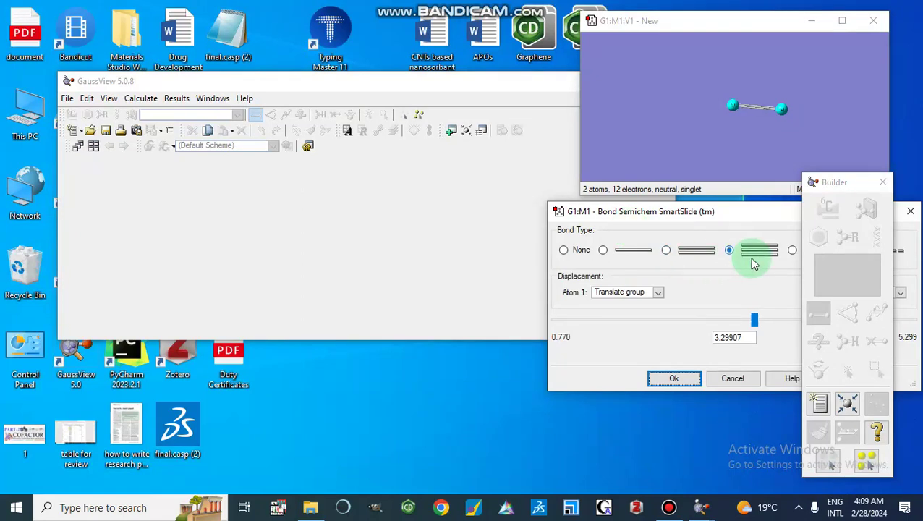
{"action": "left_click", "coordinate": [734, 136]}
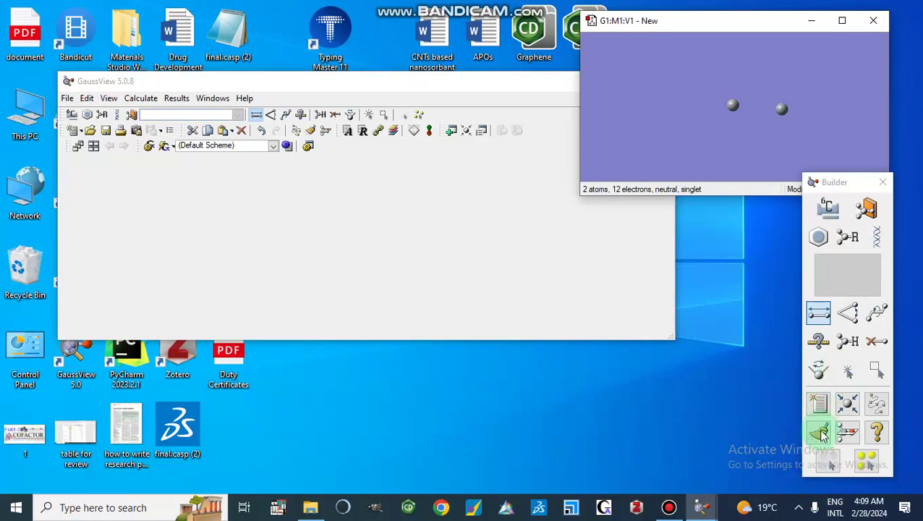
{"action": "left_click", "coordinate": [732, 105]}
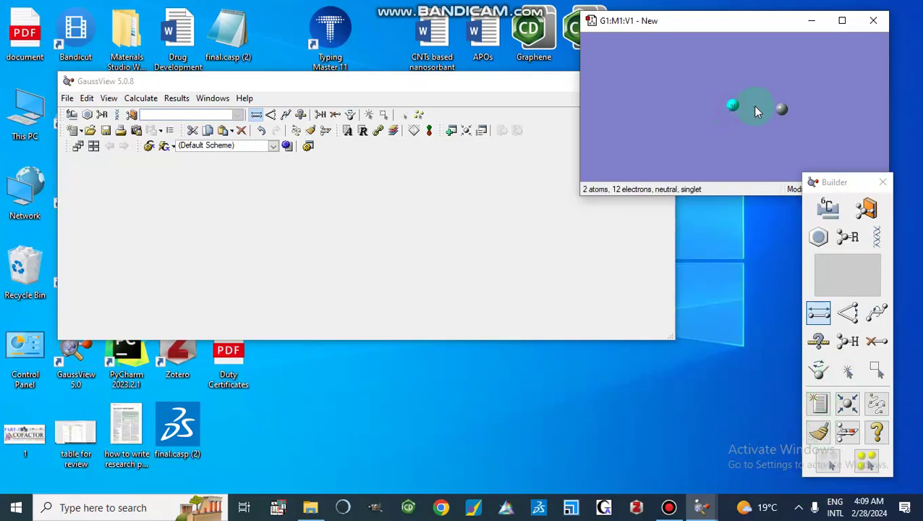
{"action": "left_click", "coordinate": [779, 111]}
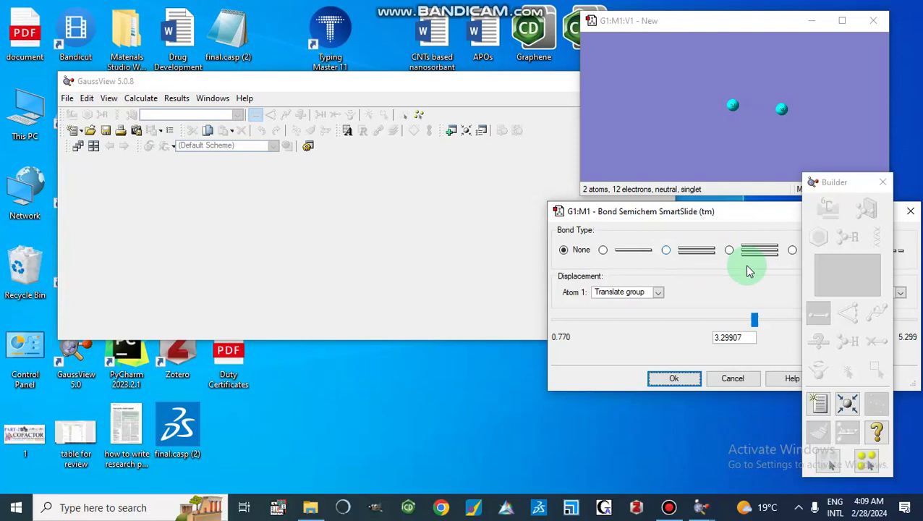
{"action": "left_click", "coordinate": [756, 248]}
{"action": "left_click", "coordinate": [664, 377]}
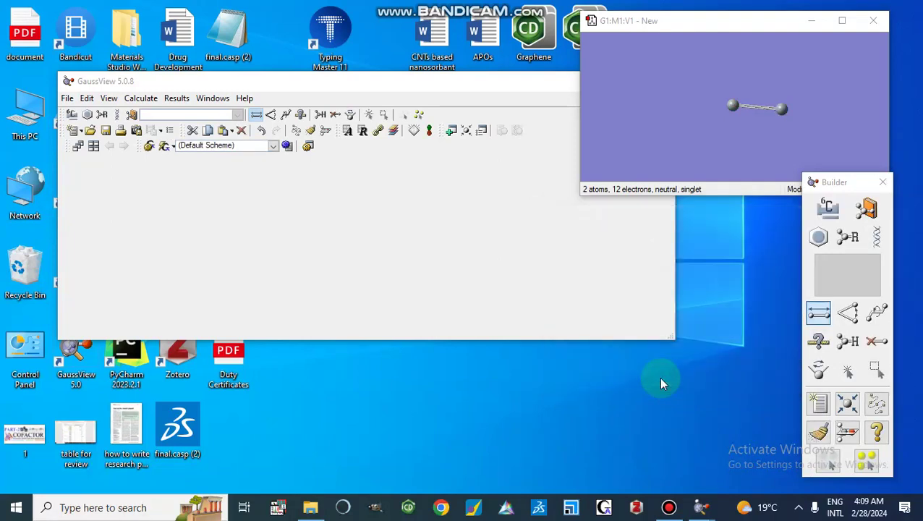
Clean the C2 geometry and center the molecule in its view
{"action": "left_click", "coordinate": [817, 431]}
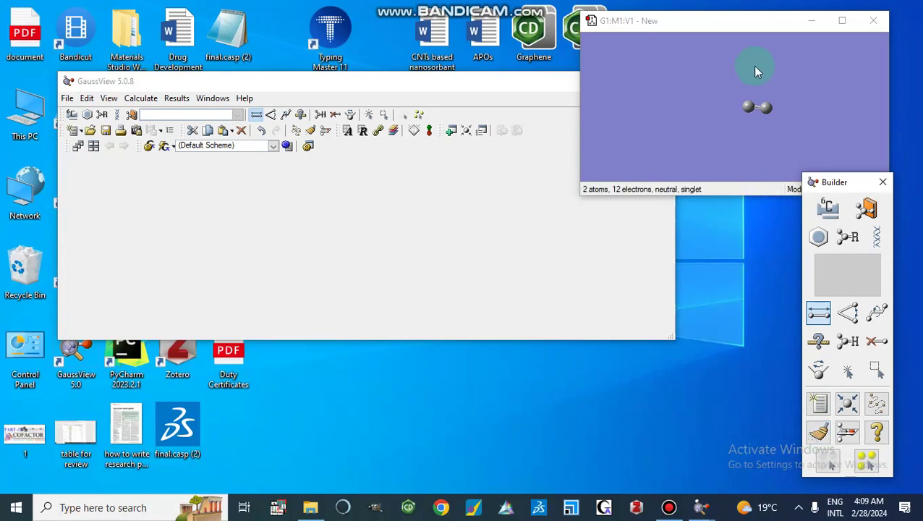
{"action": "left_click", "coordinate": [465, 130]}
{"action": "left_click", "coordinate": [704, 60]}
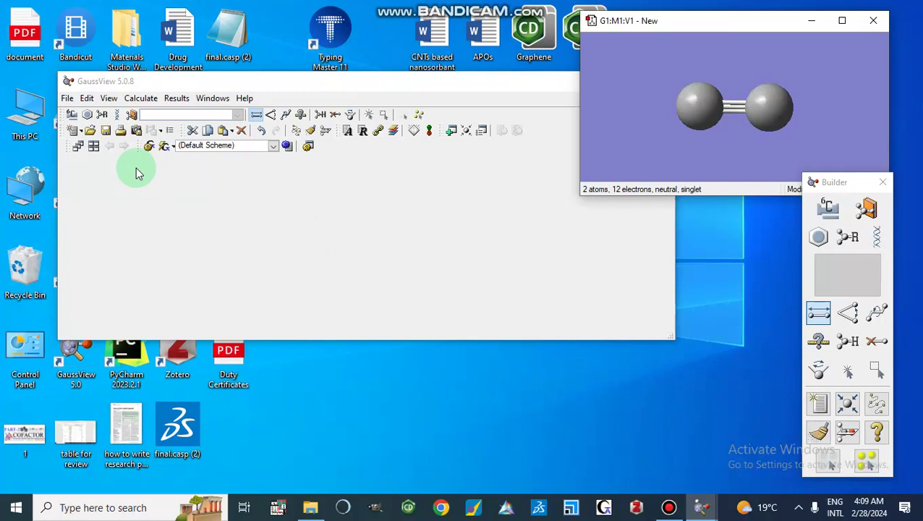
{"action": "left_click", "coordinate": [71, 115]}
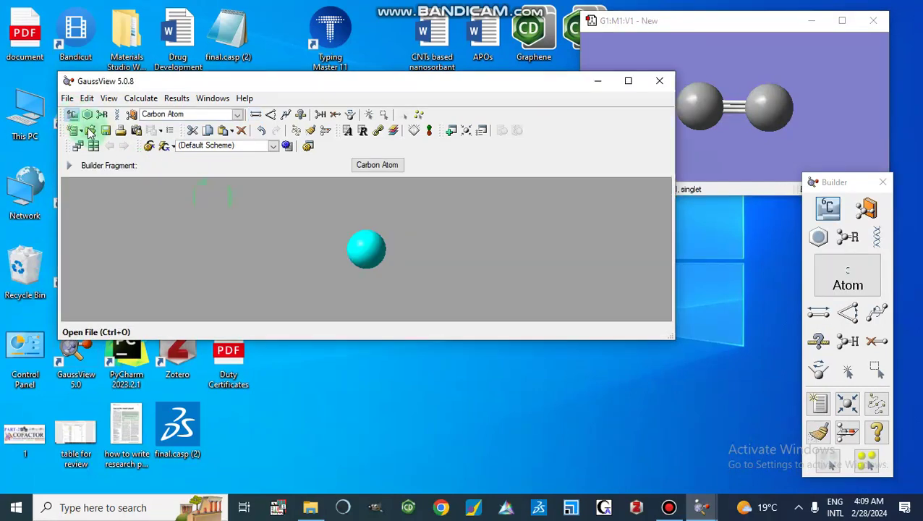
Select the bare Al atom fragment, trial-swap both carbons to aluminium, then undo twice
{"action": "left_click", "coordinate": [72, 116]}
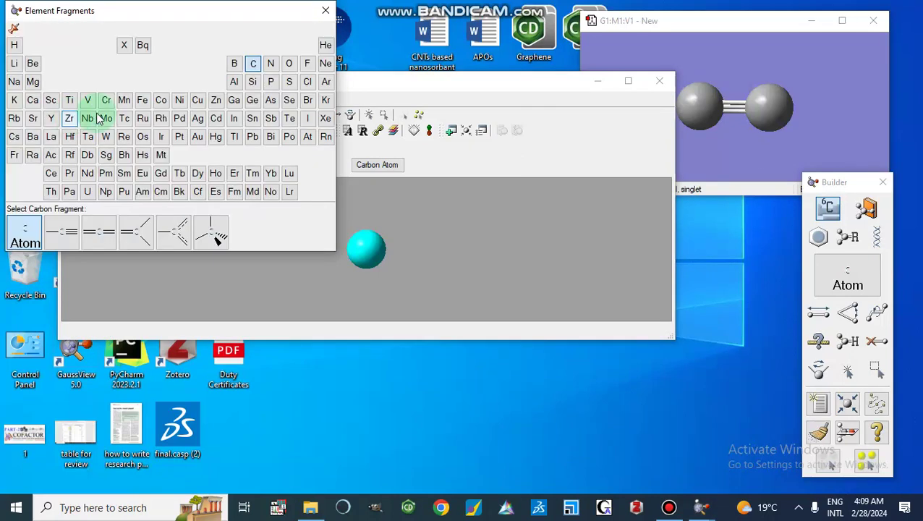
{"action": "left_click", "coordinate": [235, 82]}
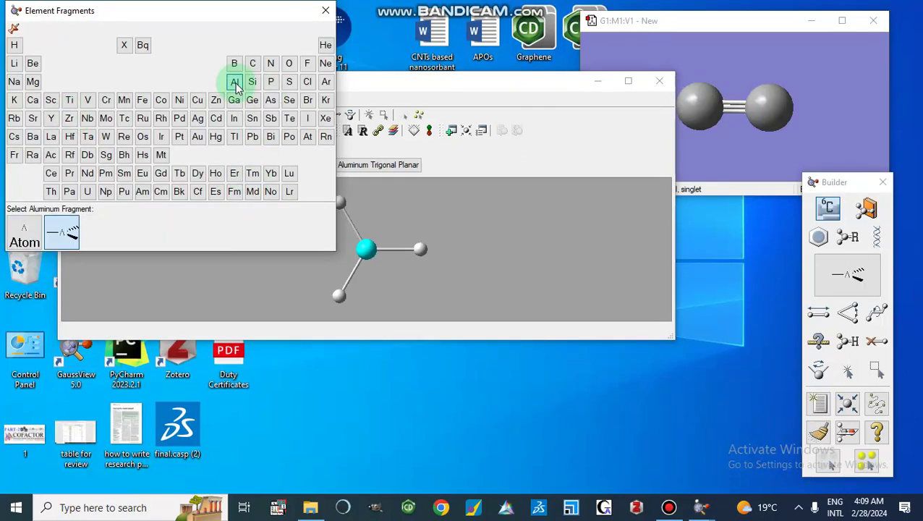
{"action": "left_click", "coordinate": [25, 232]}
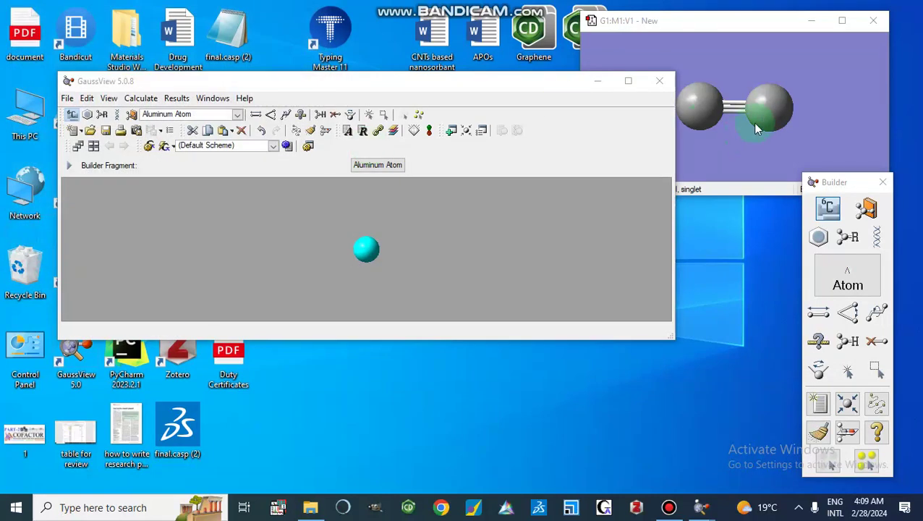
{"action": "left_click", "coordinate": [763, 118]}
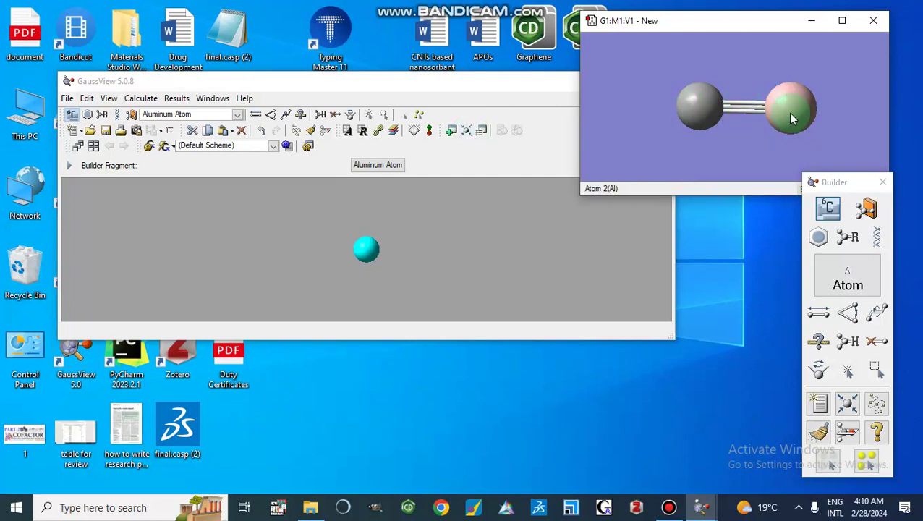
{"action": "left_click", "coordinate": [691, 110]}
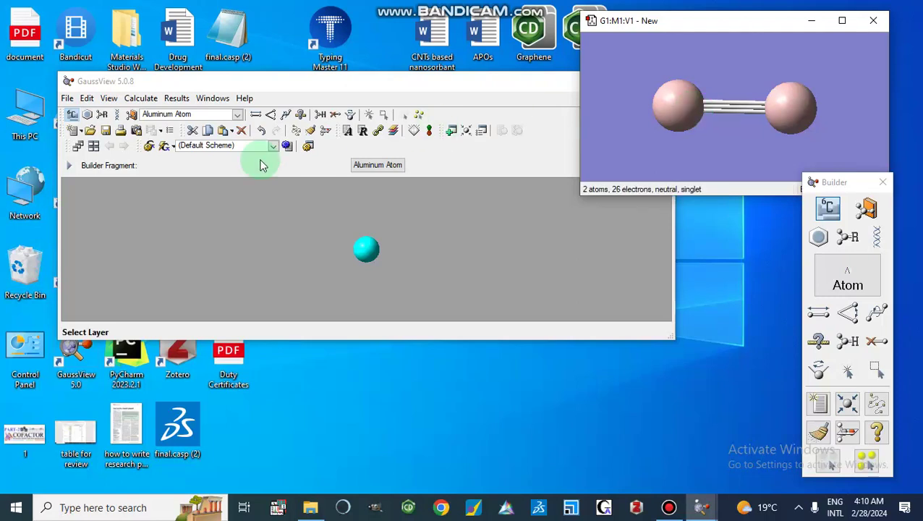
{"action": "key", "text": "ctrl+z"}
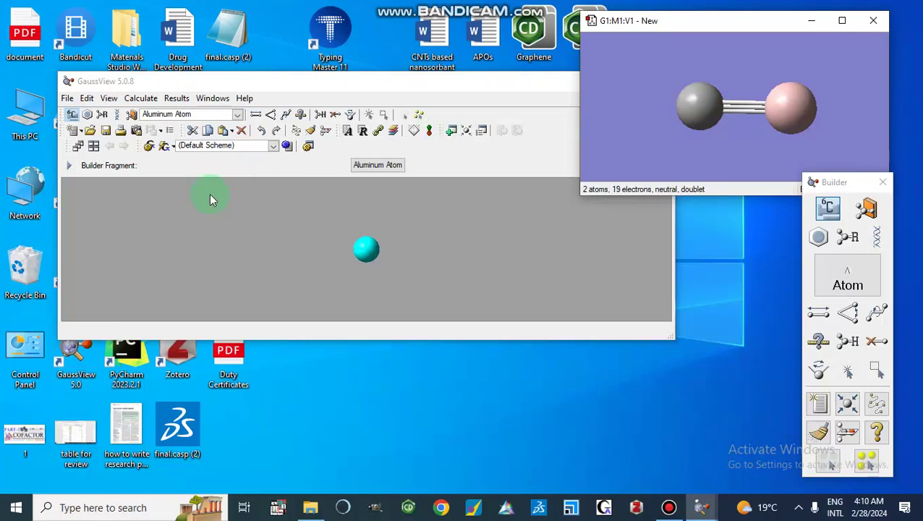
{"action": "key", "text": "ctrl+z"}
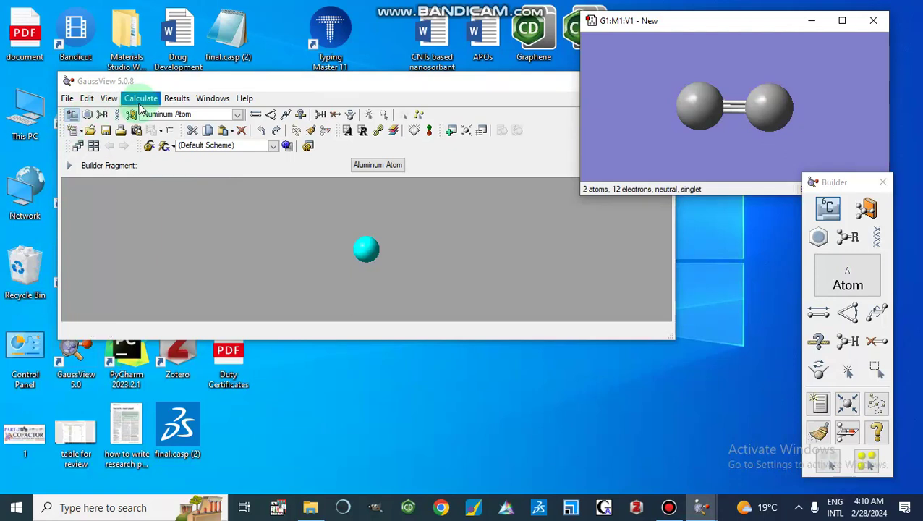
Add two aluminium atoms beside each carbon, four in total, then close the fragment table
{"action": "left_click", "coordinate": [73, 114]}
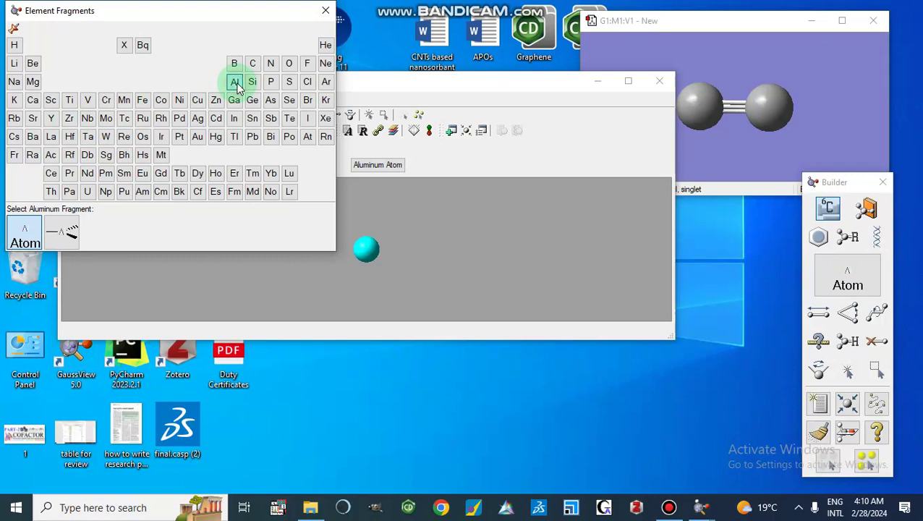
{"action": "left_click", "coordinate": [820, 104]}
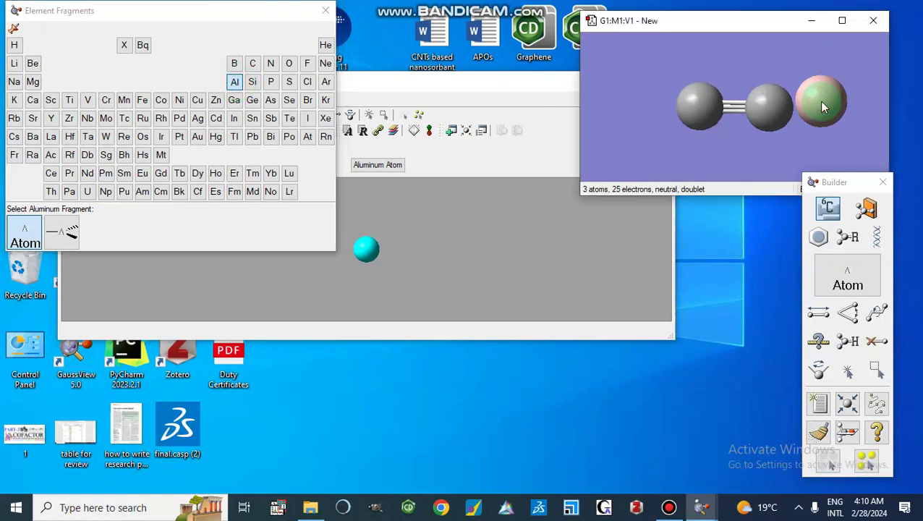
{"action": "left_click", "coordinate": [805, 152]}
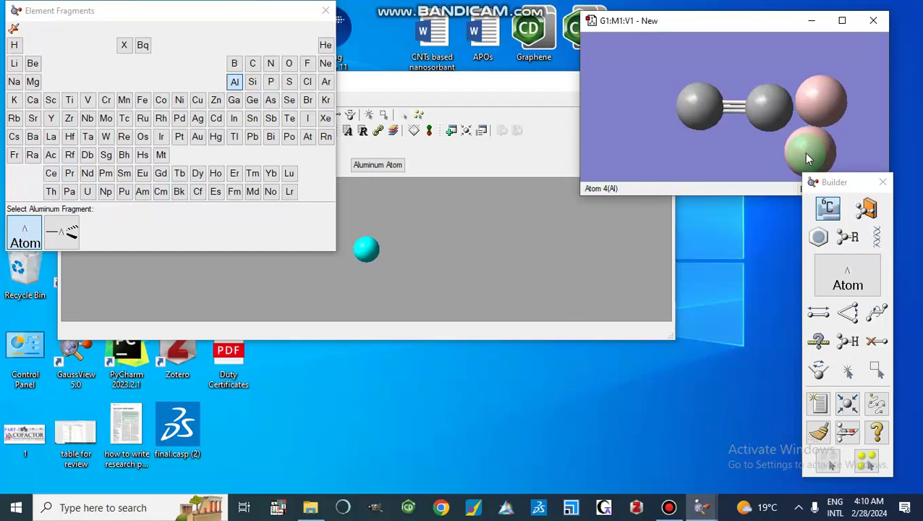
{"action": "left_click", "coordinate": [649, 88]}
{"action": "left_click", "coordinate": [652, 142]}
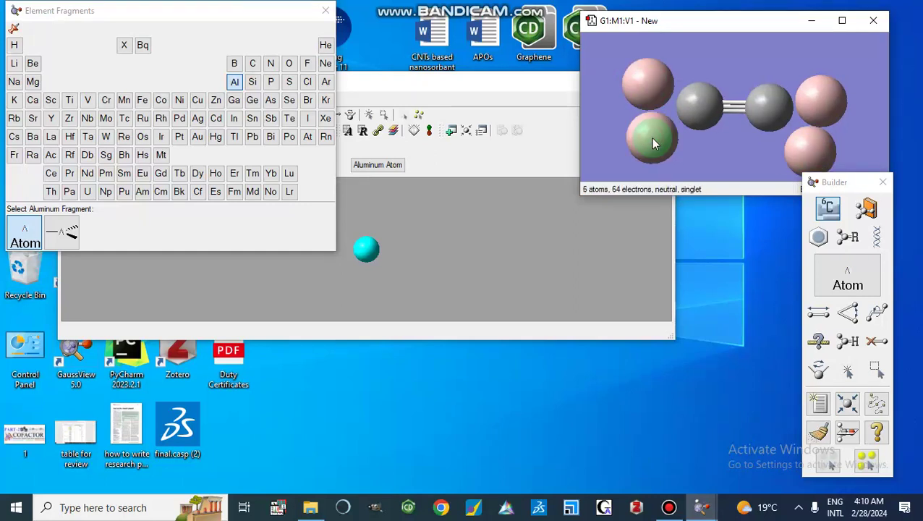
{"action": "left_click_drag", "start_coordinate": [650, 138], "coordinate": [569, 85]}
{"action": "left_click_drag", "start_coordinate": [693, 119], "coordinate": [780, 146]}
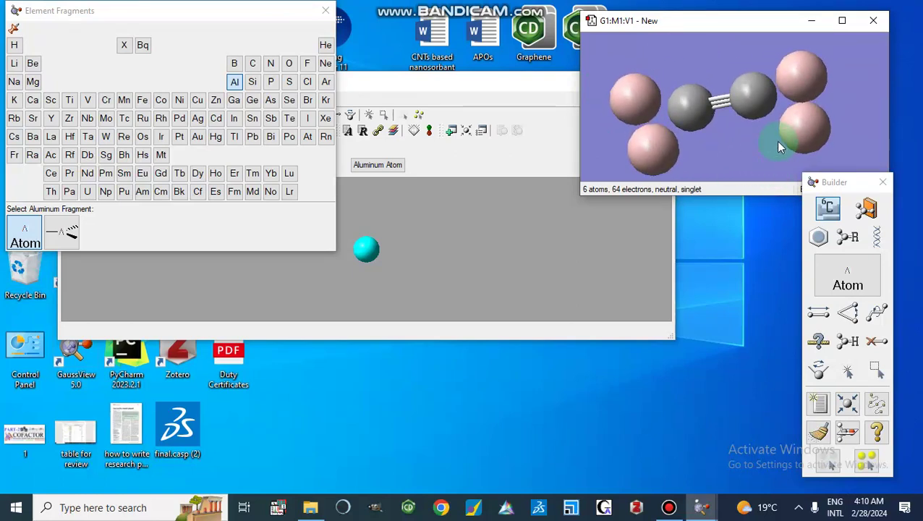
{"action": "left_click", "coordinate": [325, 16]}
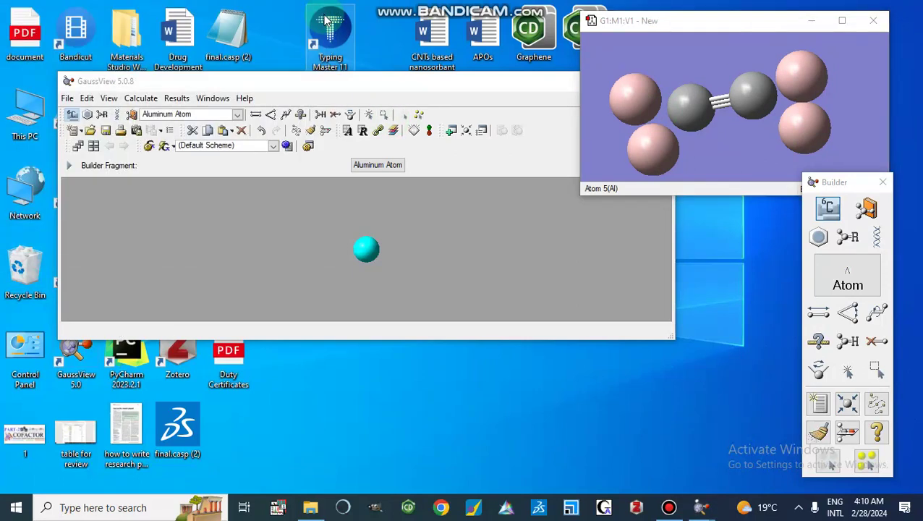
Single-bond the left aluminium pair and the right aluminium pair together
{"action": "left_click", "coordinate": [822, 318]}
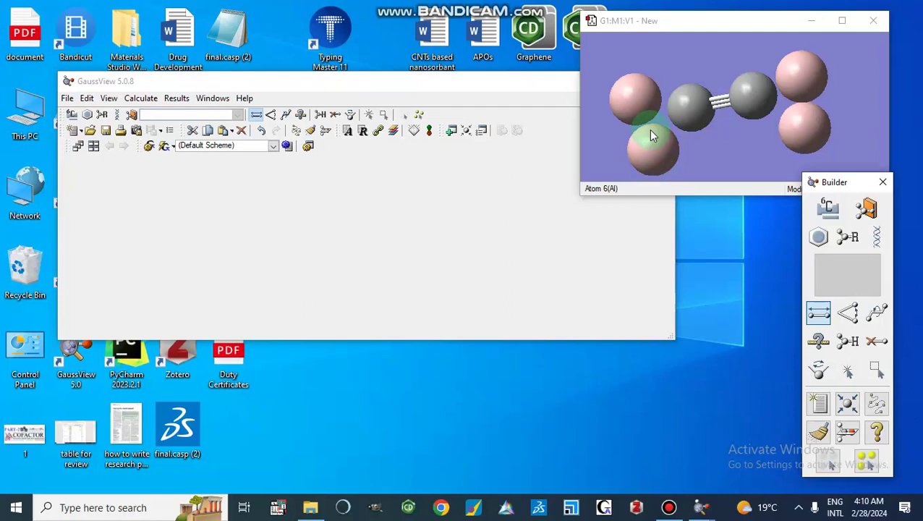
{"action": "left_click", "coordinate": [635, 97]}
{"action": "left_click", "coordinate": [651, 148]}
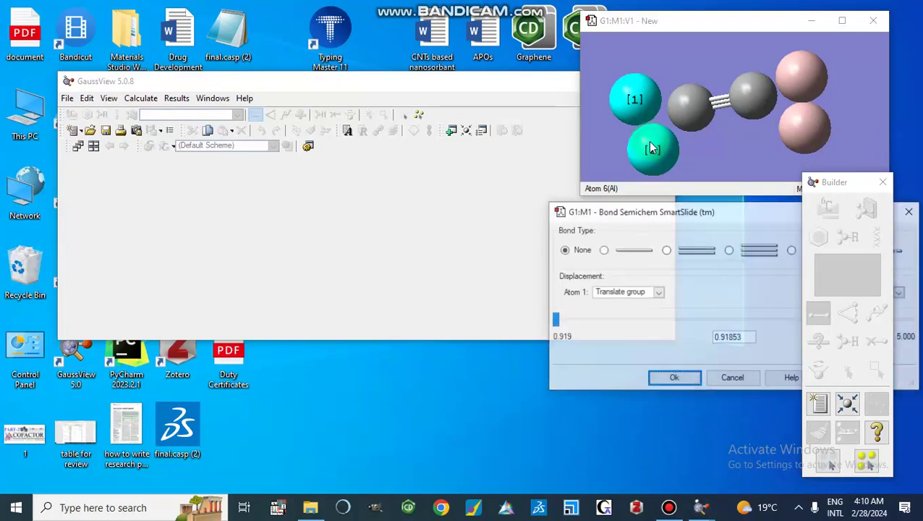
{"action": "left_click", "coordinate": [635, 248]}
{"action": "left_click", "coordinate": [671, 379]}
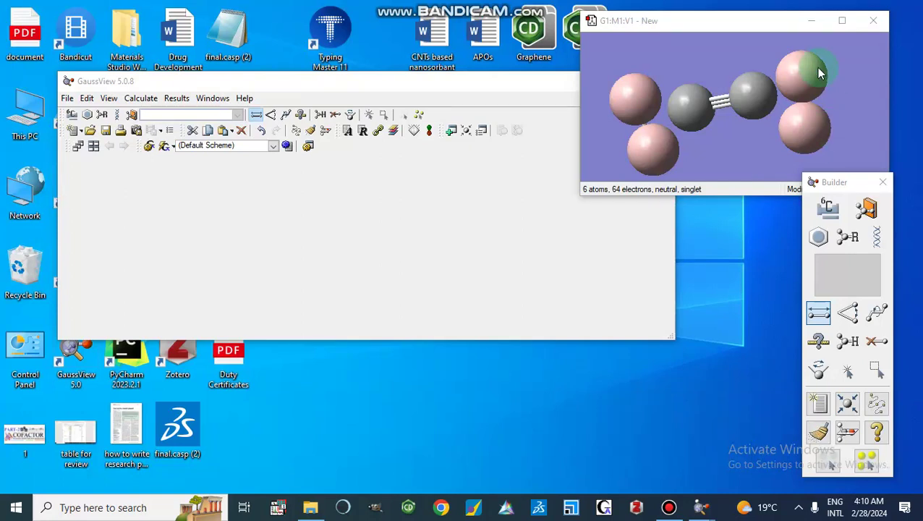
{"action": "left_click", "coordinate": [815, 70]}
{"action": "left_click", "coordinate": [799, 125]}
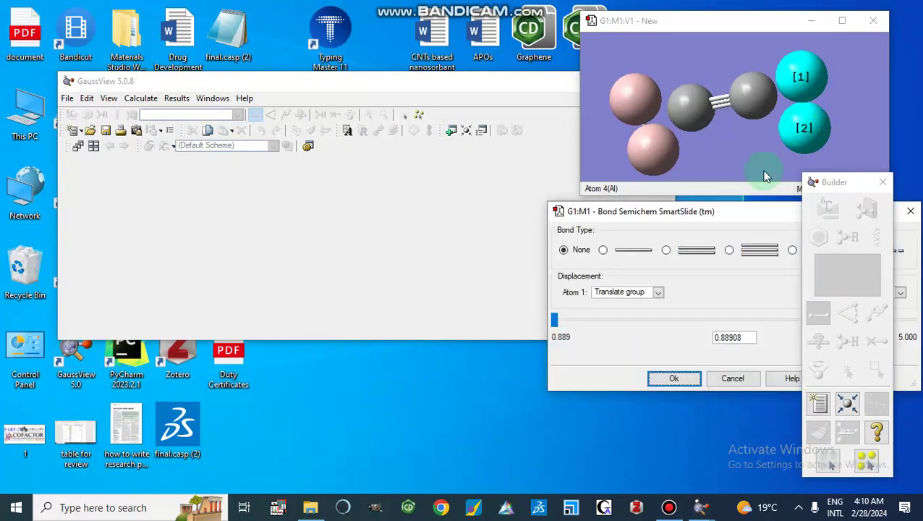
{"action": "left_click", "coordinate": [631, 251]}
{"action": "left_click", "coordinate": [659, 377]}
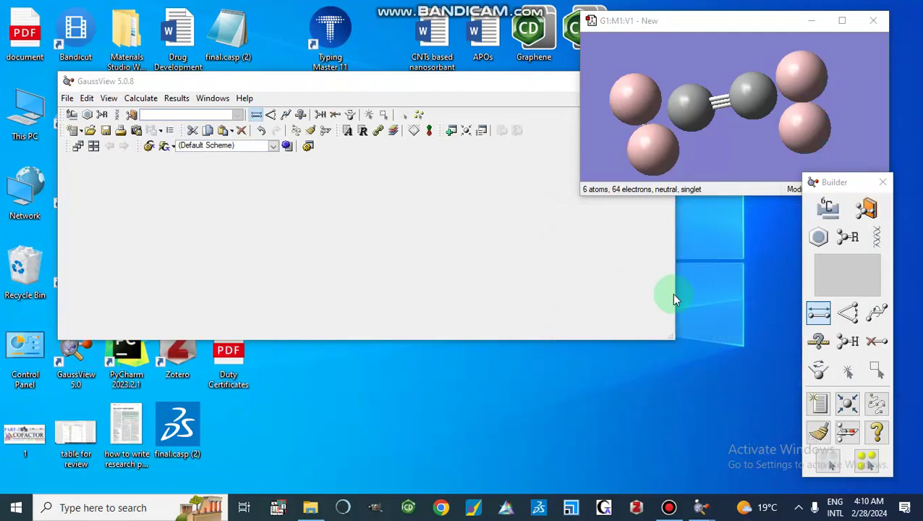
Single-bond both left aluminium atoms to the left carbon
{"action": "left_click", "coordinate": [643, 112]}
{"action": "left_click", "coordinate": [680, 116]}
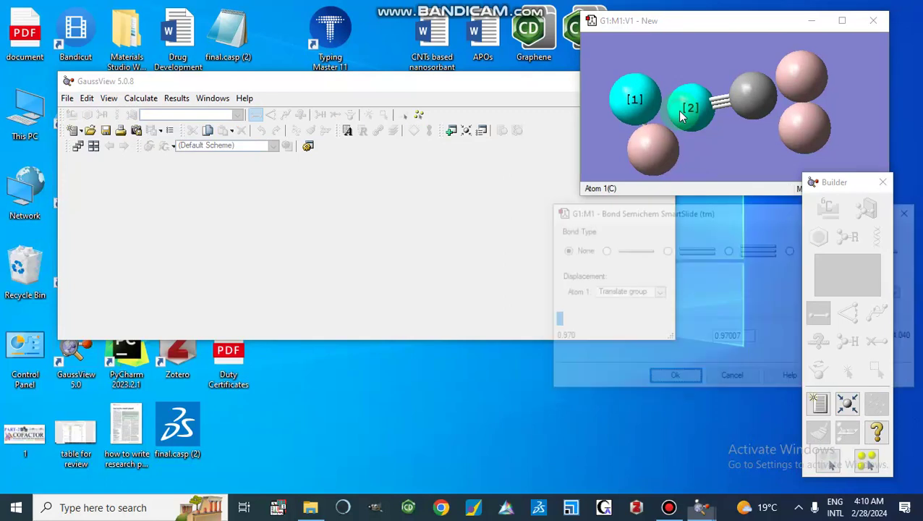
{"action": "left_click", "coordinate": [631, 251]}
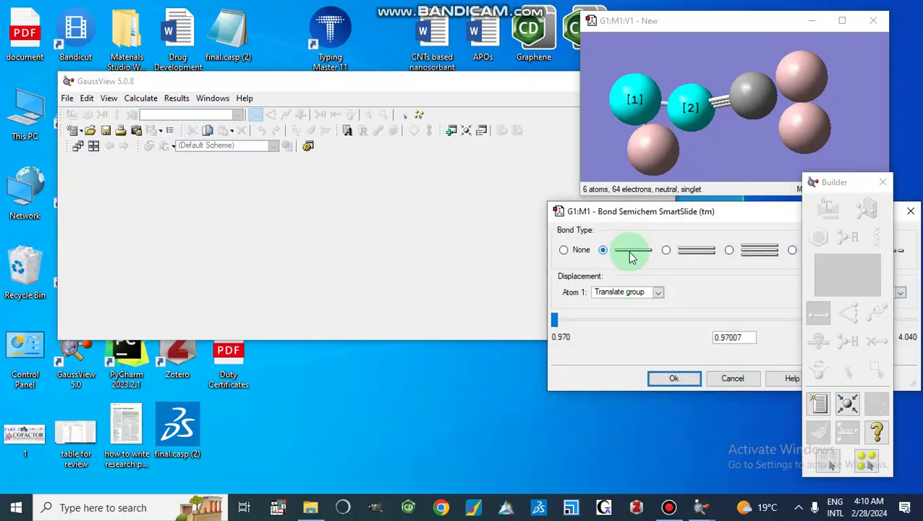
{"action": "left_click", "coordinate": [674, 380]}
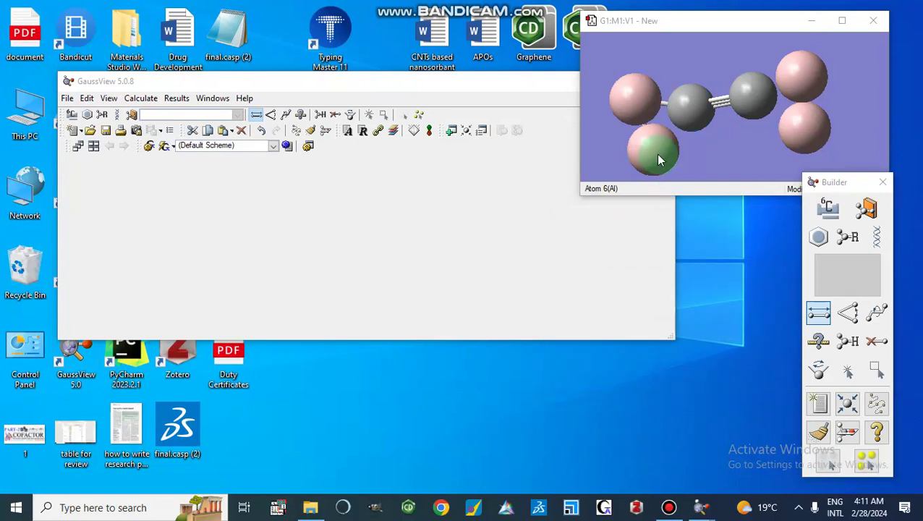
{"action": "left_click", "coordinate": [658, 161]}
{"action": "left_click", "coordinate": [688, 109]}
{"action": "left_click", "coordinate": [647, 349]}
{"action": "left_click", "coordinate": [663, 381]}
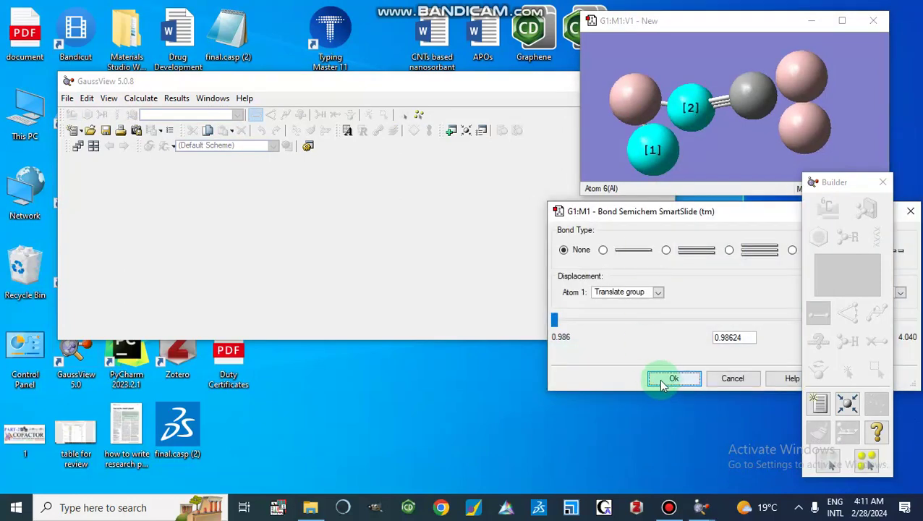
{"action": "left_click", "coordinate": [656, 153]}
{"action": "left_click", "coordinate": [696, 110]}
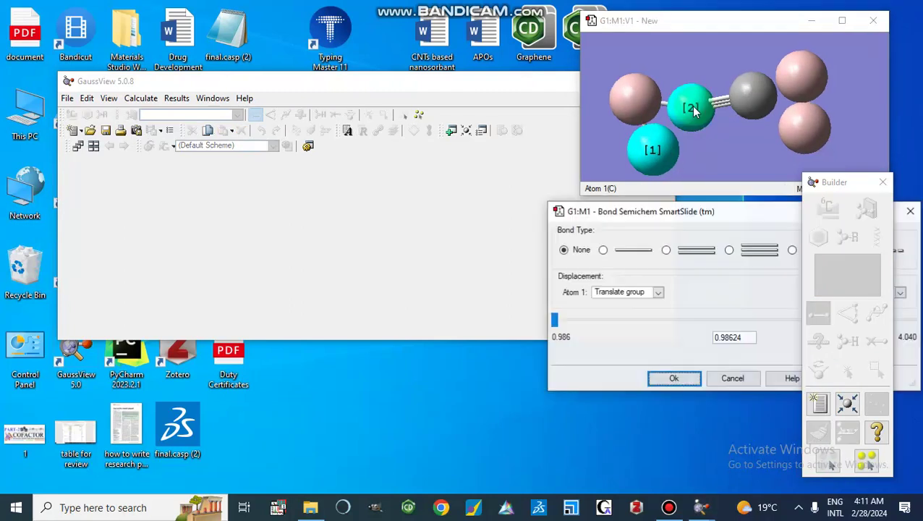
{"action": "left_click", "coordinate": [631, 256]}
{"action": "left_click", "coordinate": [658, 376]}
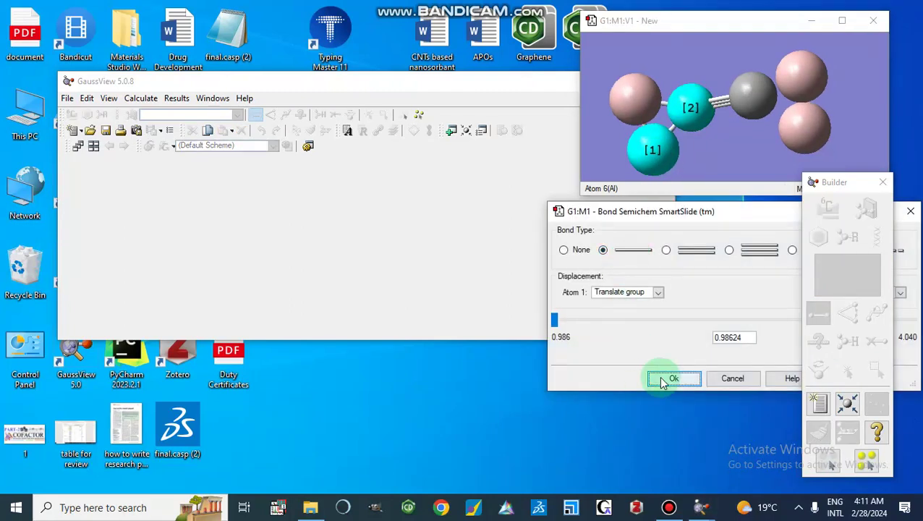
Single-bond both right aluminium atoms to the right carbon
{"action": "left_click", "coordinate": [800, 77]}
{"action": "left_click", "coordinate": [753, 98]}
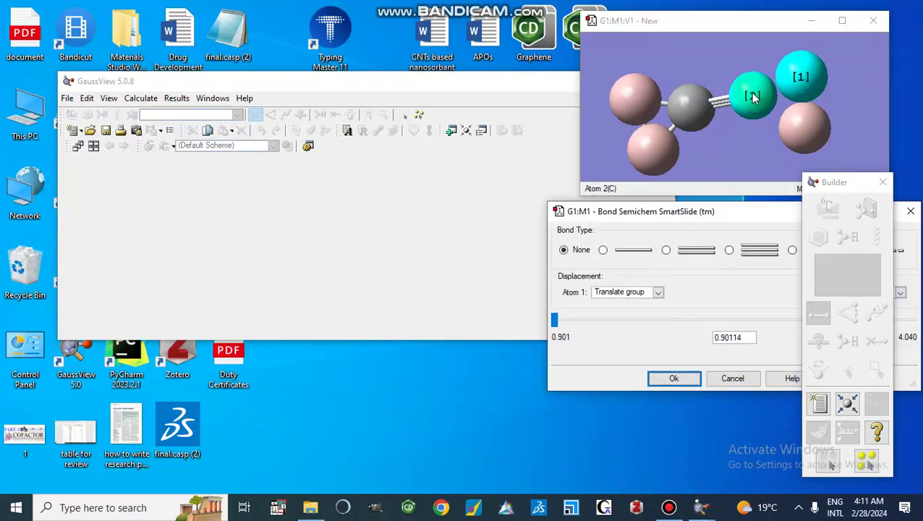
{"action": "left_click", "coordinate": [631, 258]}
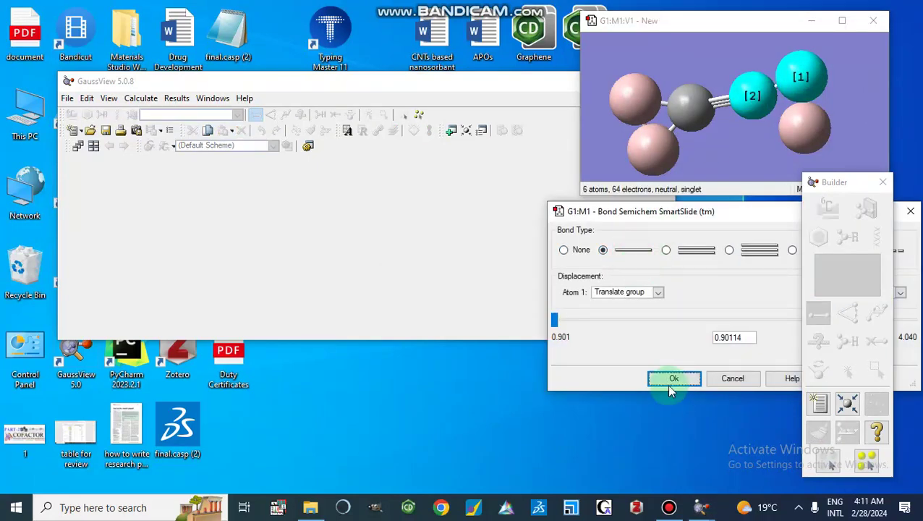
{"action": "left_click", "coordinate": [672, 380]}
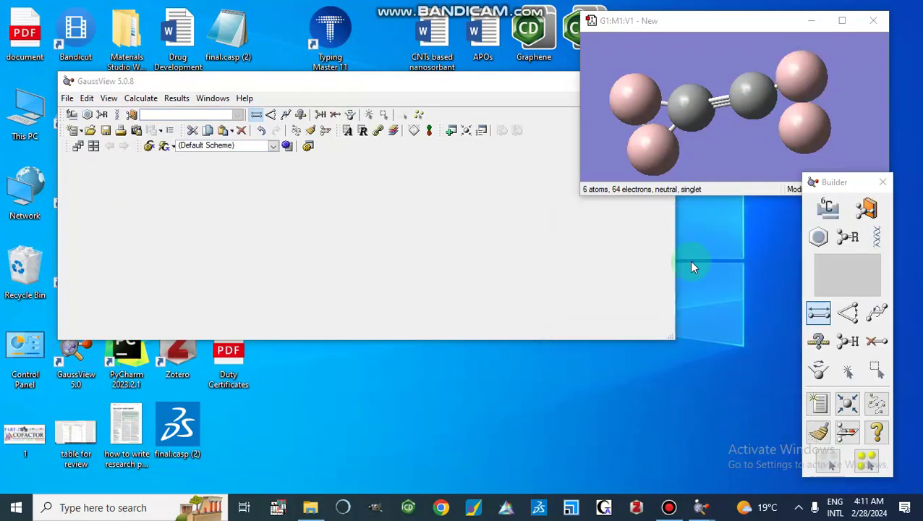
{"action": "left_click", "coordinate": [801, 129]}
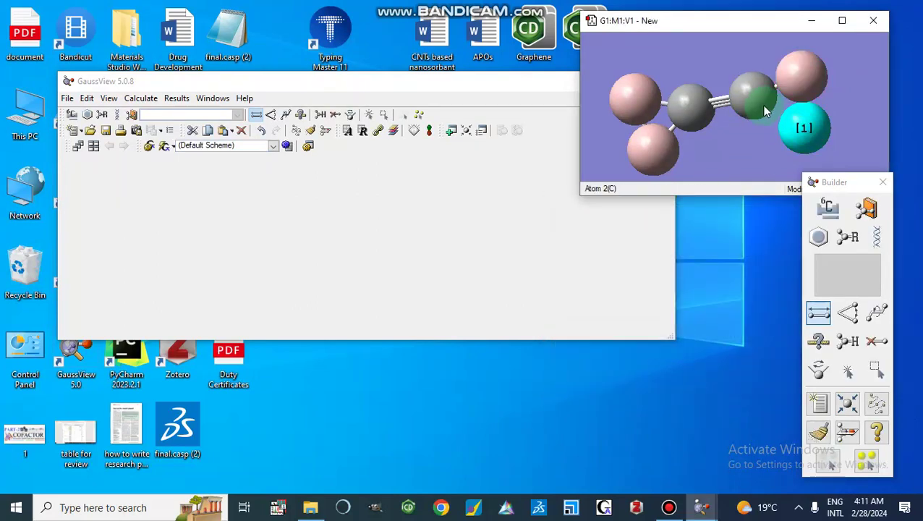
{"action": "left_click", "coordinate": [757, 105]}
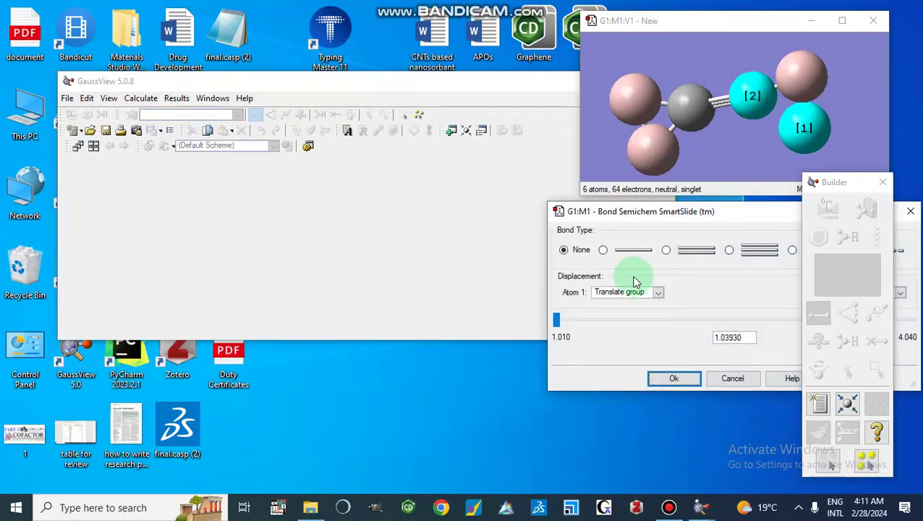
{"action": "left_click", "coordinate": [624, 254]}
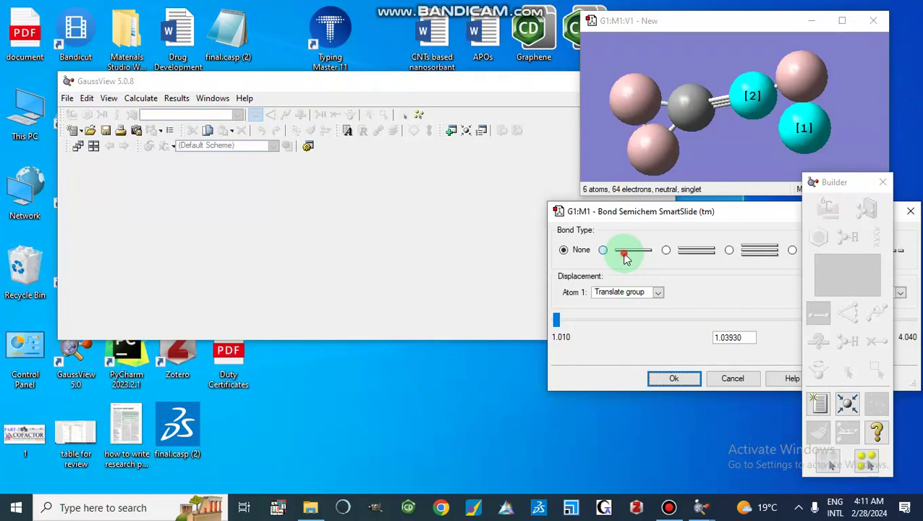
{"action": "left_click", "coordinate": [673, 378]}
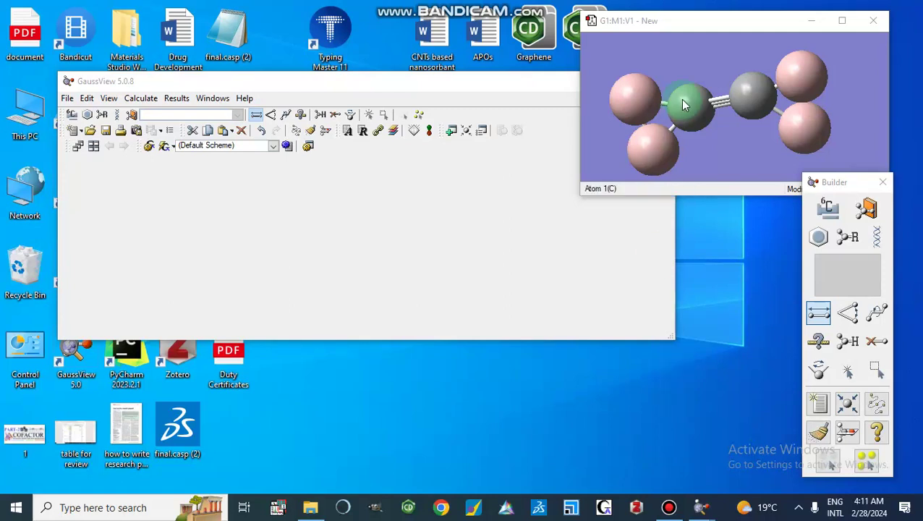
Clean the six-atom geometry, inspect it maximized and zoomed, then restore the window size
{"action": "left_click", "coordinate": [818, 432]}
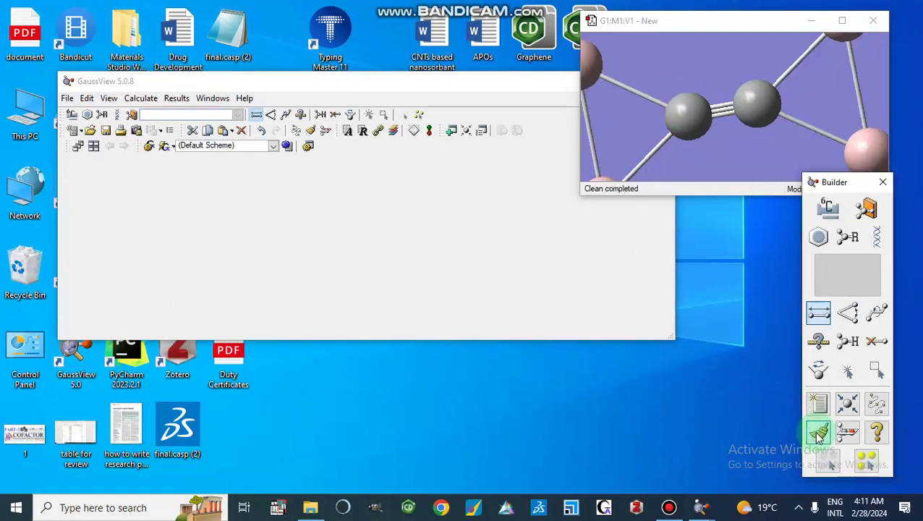
{"action": "left_click", "coordinate": [842, 20]}
{"action": "scroll", "coordinate": [586, 238], "scroll_direction": "down", "scroll_amount": 10}
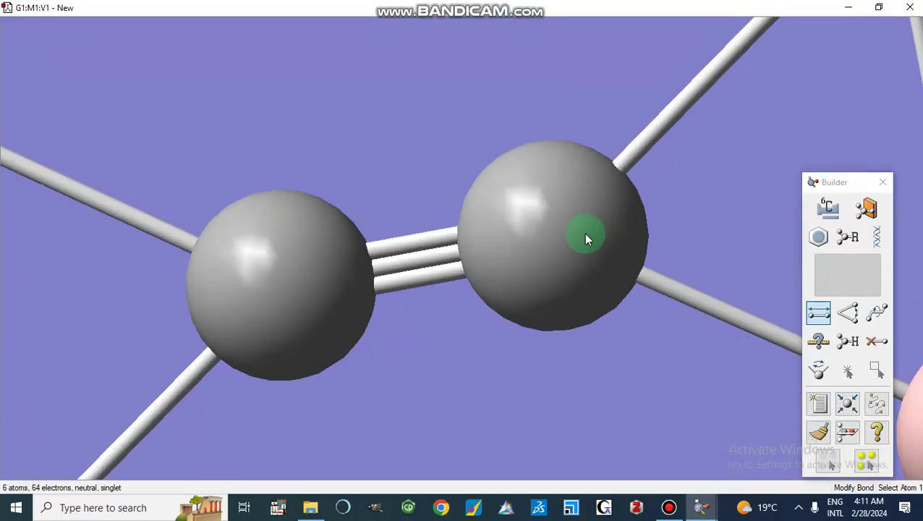
{"action": "scroll", "coordinate": [586, 237], "scroll_direction": "up", "scroll_amount": 1}
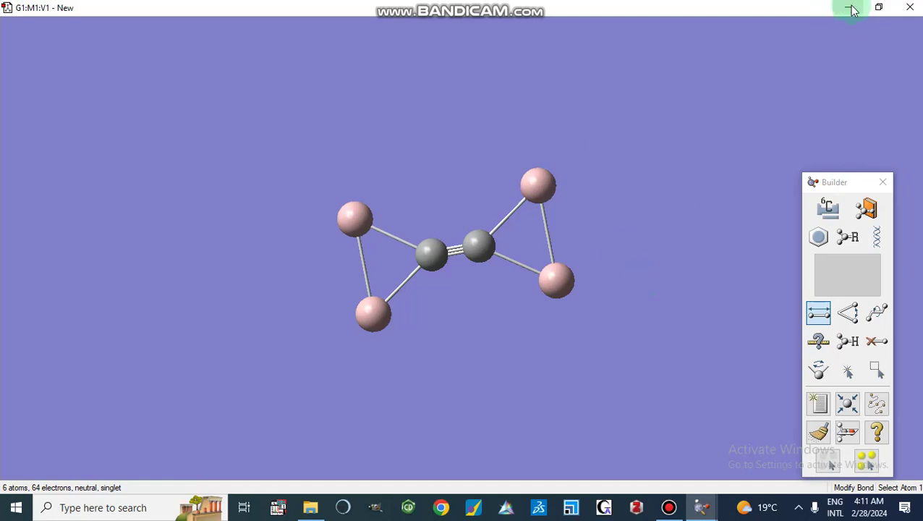
{"action": "left_click", "coordinate": [878, 7]}
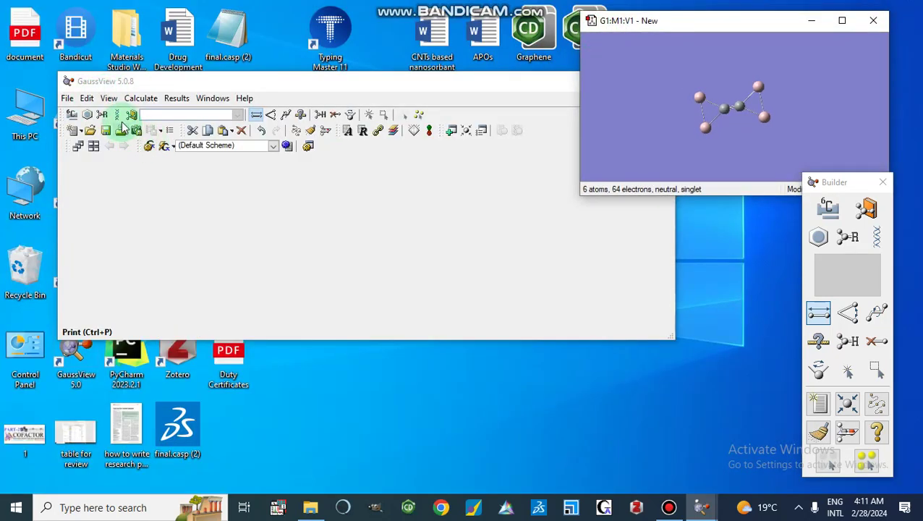
Add two more aluminium atoms, above and below the left side, bringing the cluster to 8 atoms
{"action": "left_click", "coordinate": [72, 116]}
{"action": "left_click", "coordinate": [271, 242]}
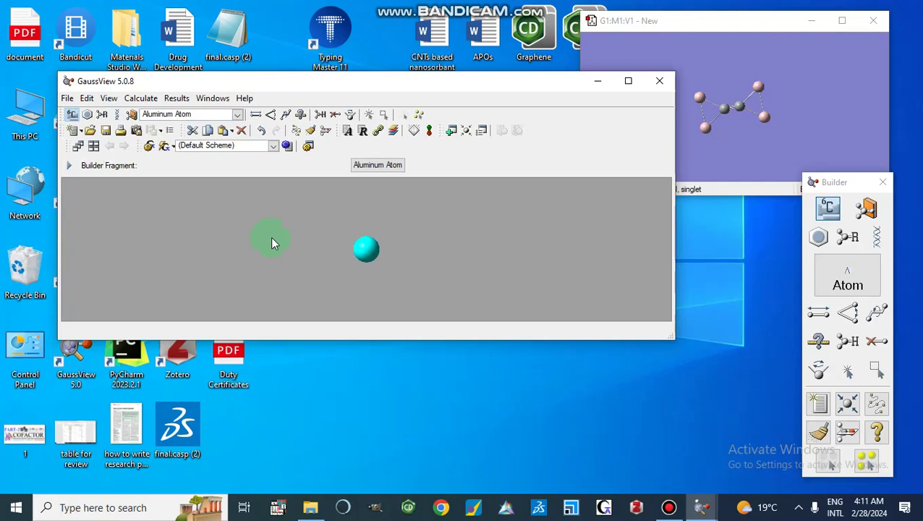
{"action": "left_click", "coordinate": [72, 114]}
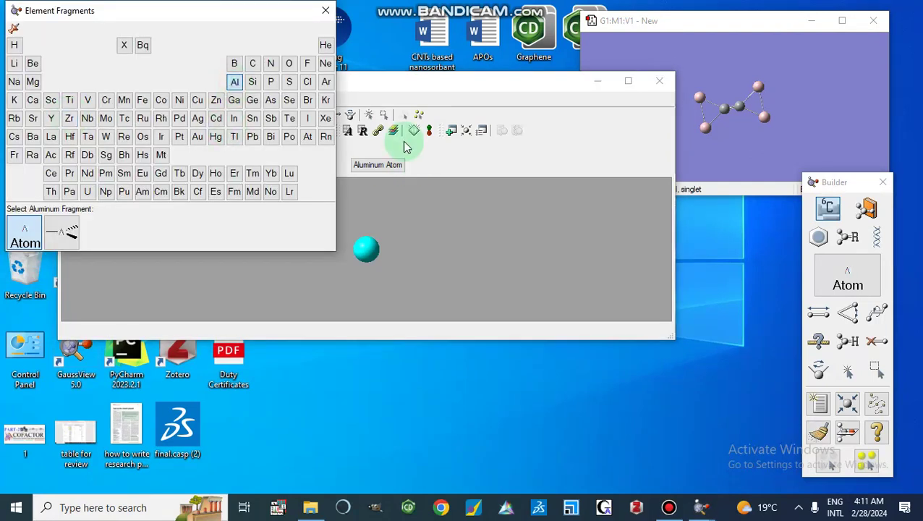
{"action": "left_click", "coordinate": [732, 136]}
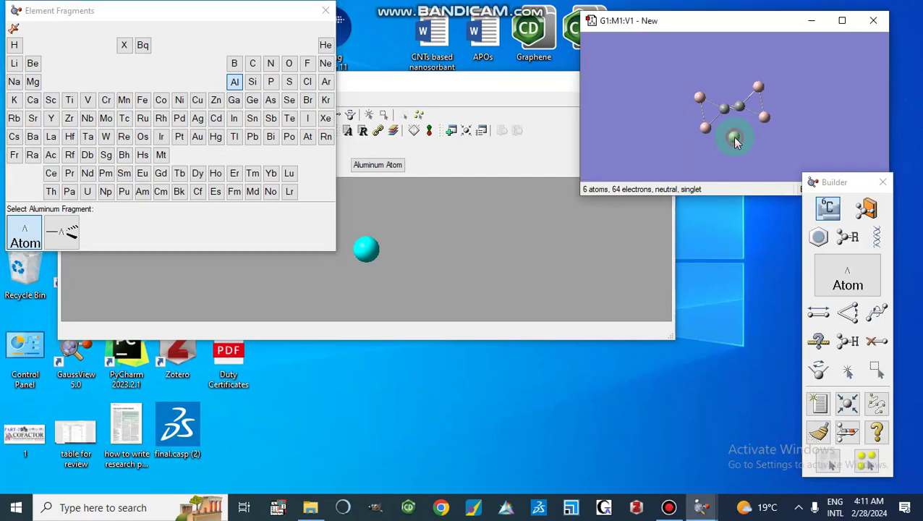
{"action": "left_click", "coordinate": [725, 77]}
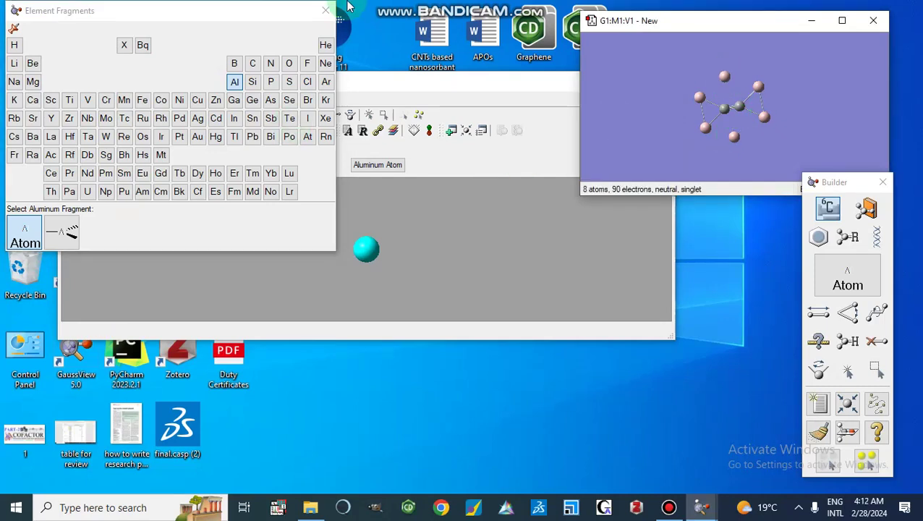
{"action": "left_click", "coordinate": [323, 12]}
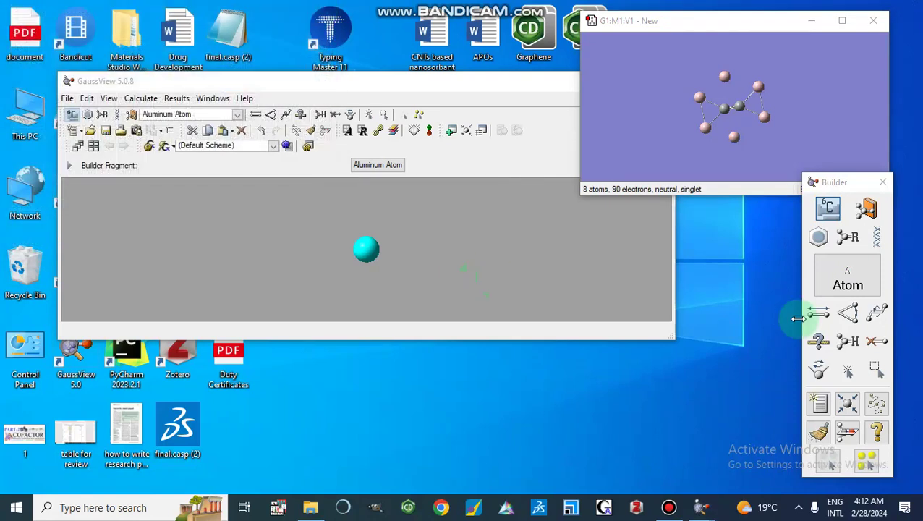
Single-bond the upper new aluminium to aluminium atoms 5 and 3
{"action": "left_click", "coordinate": [819, 318]}
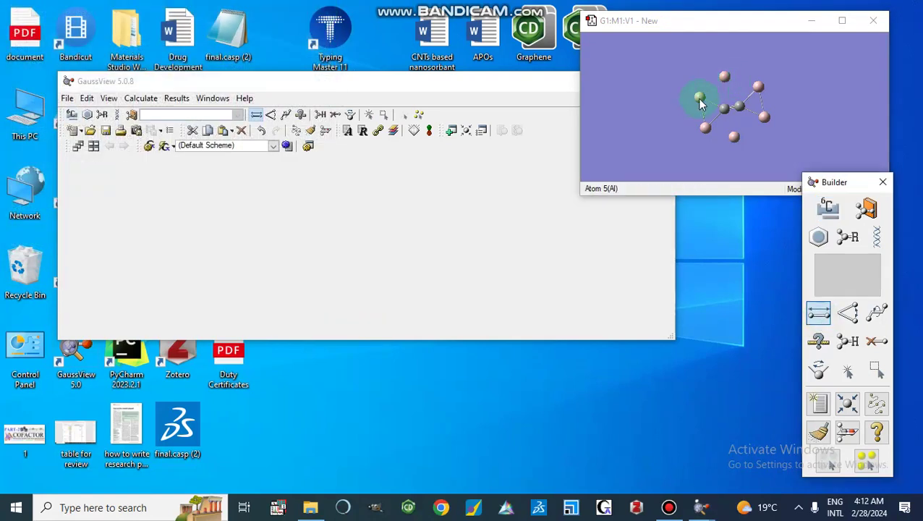
{"action": "left_click", "coordinate": [700, 97]}
{"action": "left_click", "coordinate": [724, 76]}
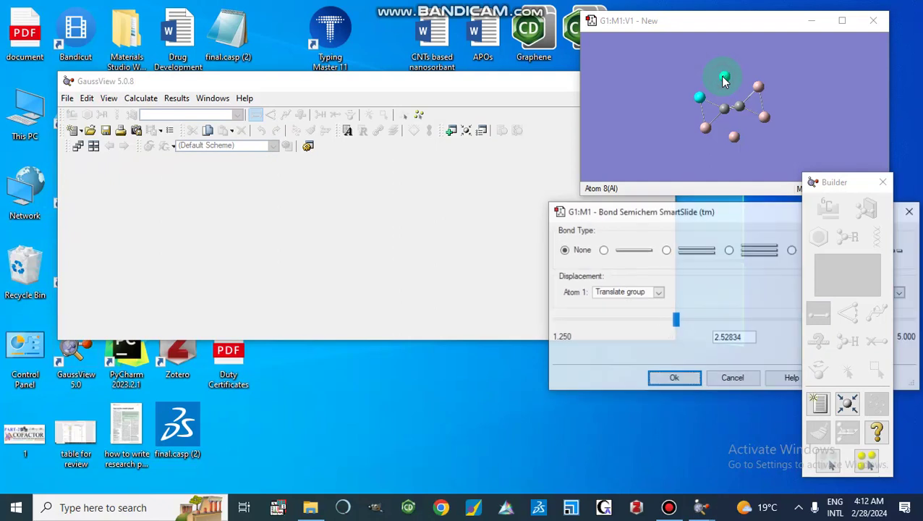
{"action": "left_click", "coordinate": [604, 249]}
{"action": "left_click", "coordinate": [603, 249]}
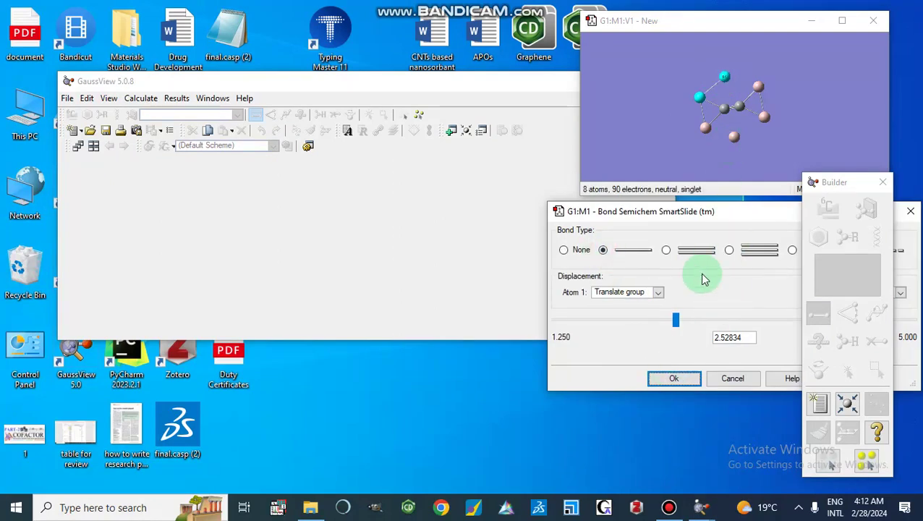
{"action": "left_click", "coordinate": [675, 381]}
{"action": "left_click", "coordinate": [725, 79]}
{"action": "left_click", "coordinate": [757, 86]}
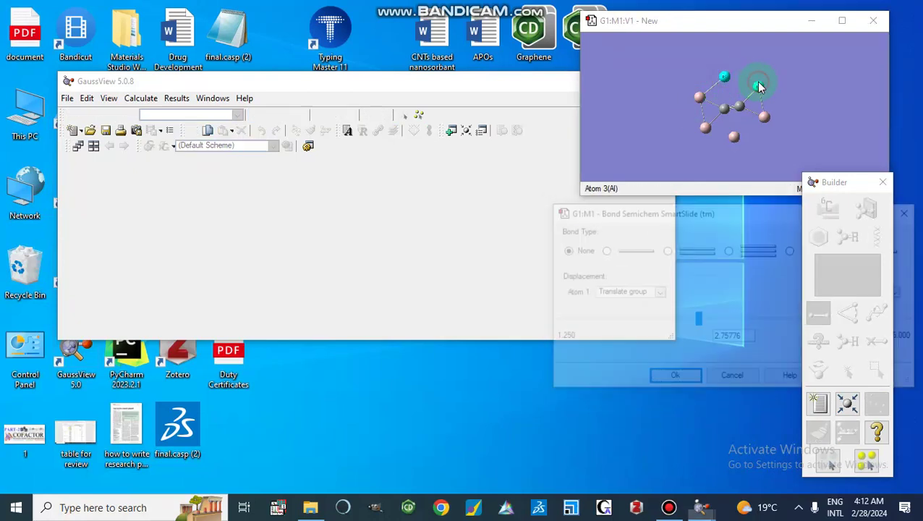
{"action": "left_click", "coordinate": [619, 253]}
{"action": "left_click", "coordinate": [656, 380]}
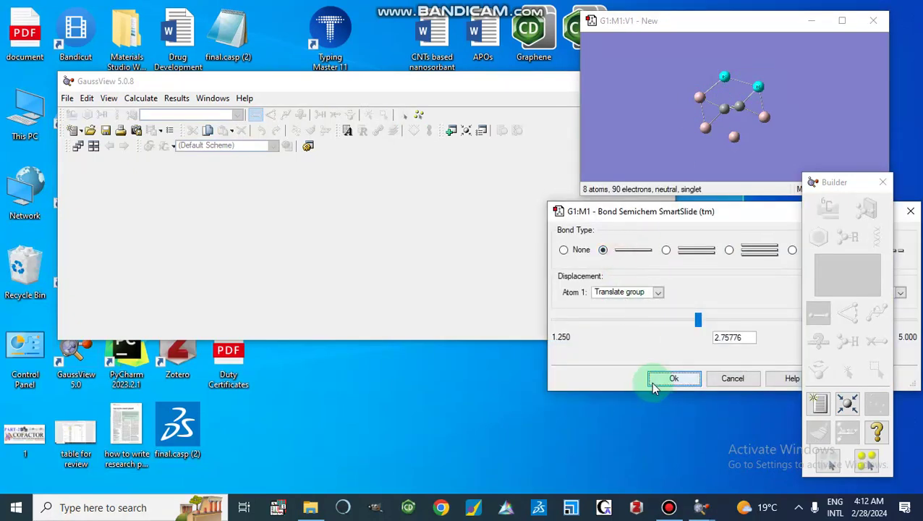
Single-bond the lower new aluminium to atoms 6 and 4, closing the aluminium ring
{"action": "left_click", "coordinate": [704, 129]}
{"action": "left_click", "coordinate": [732, 138]}
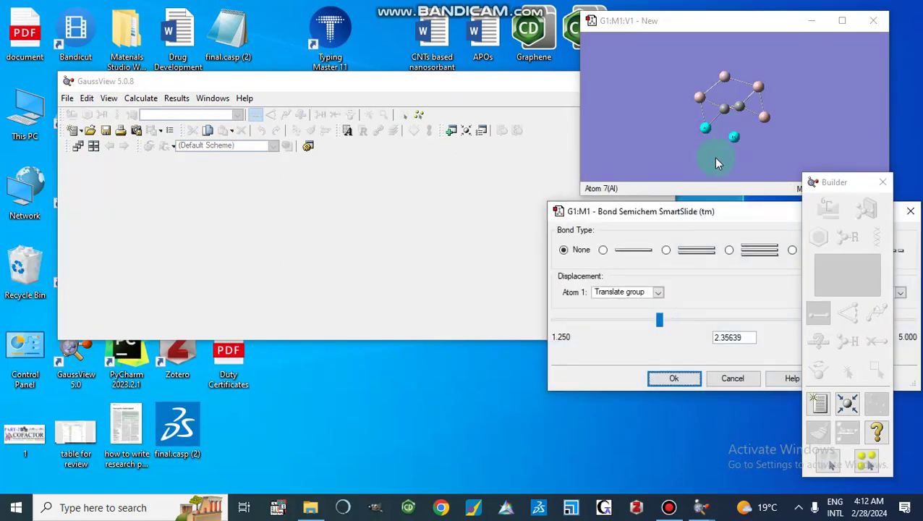
{"action": "left_click", "coordinate": [634, 253]}
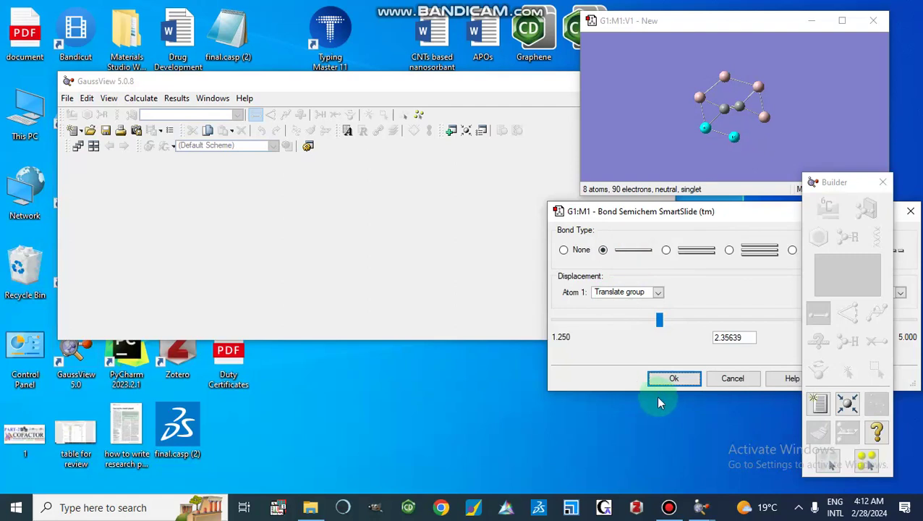
{"action": "left_click", "coordinate": [666, 379]}
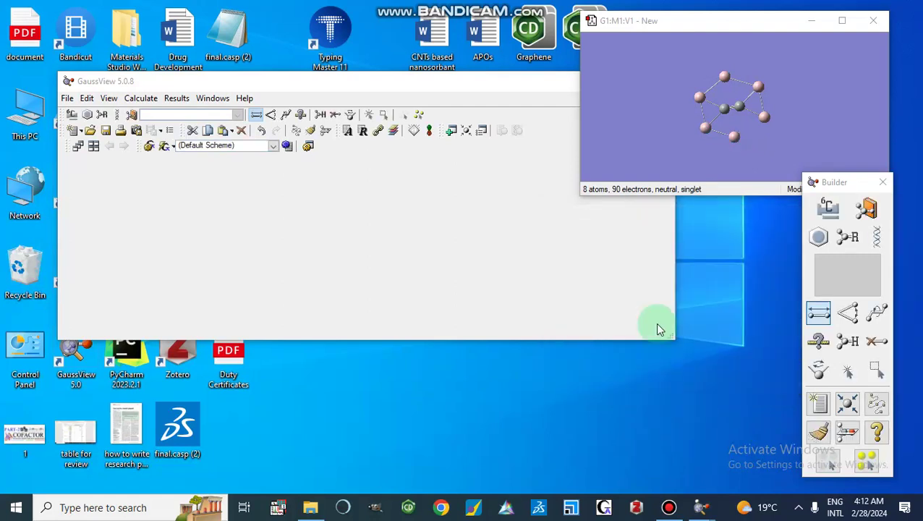
{"action": "left_click", "coordinate": [732, 136]}
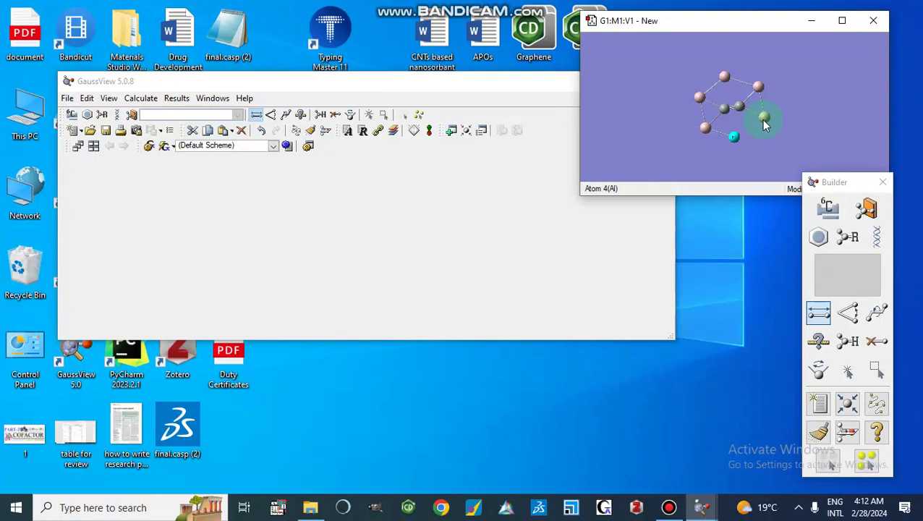
{"action": "left_click", "coordinate": [766, 121]}
{"action": "left_click", "coordinate": [629, 251]}
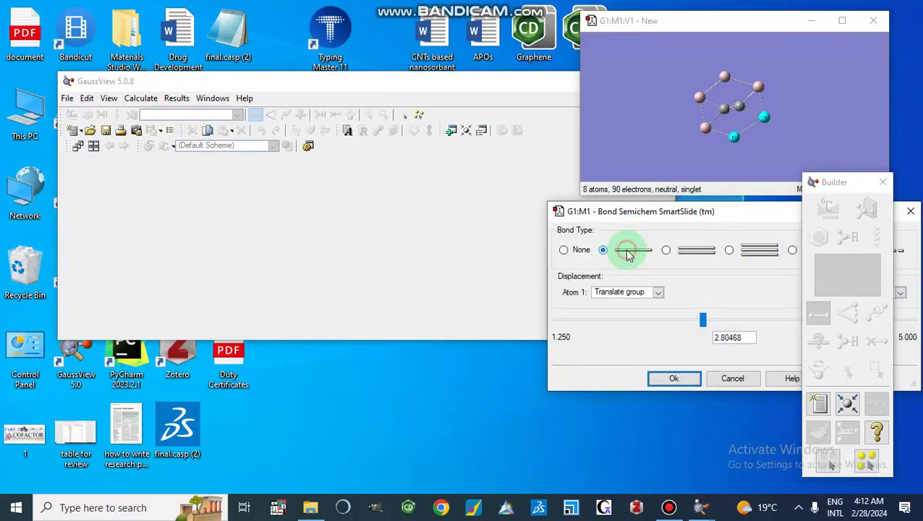
{"action": "left_click", "coordinate": [672, 379]}
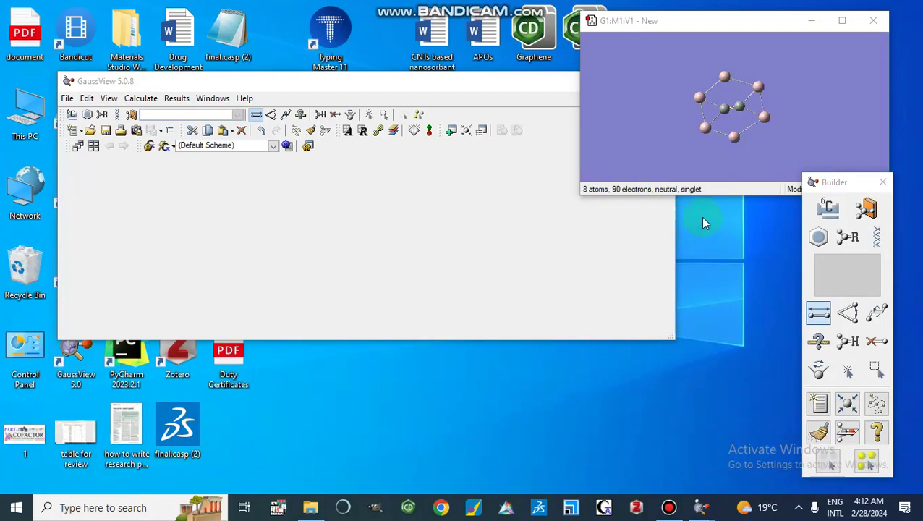
{"action": "left_click", "coordinate": [707, 130]}
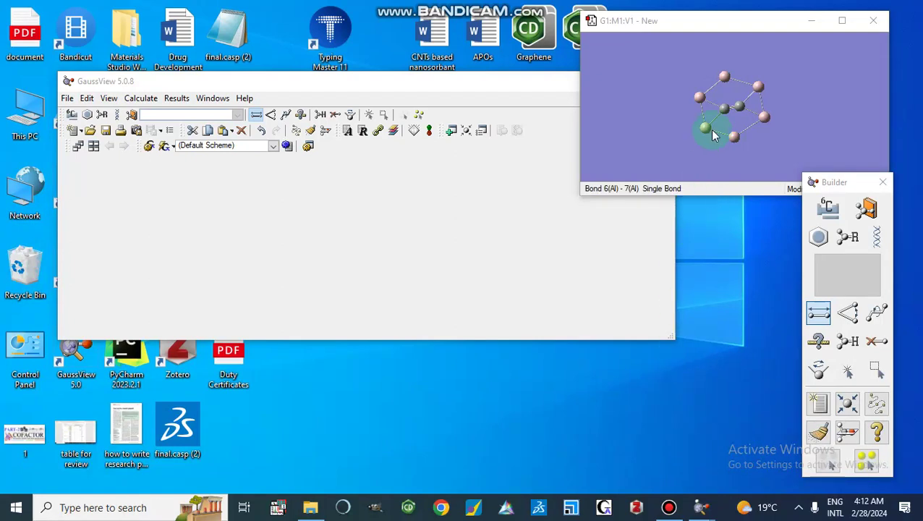
Clean the 8-atom Al6C2 cluster's geometry, then rotate and zoom to inspect it
{"action": "left_click", "coordinate": [698, 96]}
{"action": "left_click", "coordinate": [815, 426]}
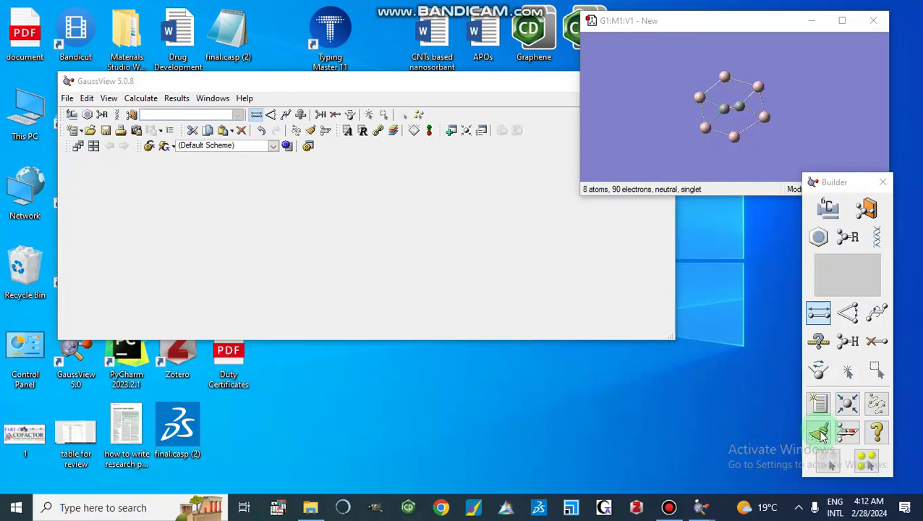
{"action": "left_click_drag", "start_coordinate": [697, 93], "coordinate": [666, 118]}
{"action": "scroll", "coordinate": [667, 119], "scroll_direction": "up", "scroll_amount": 5}
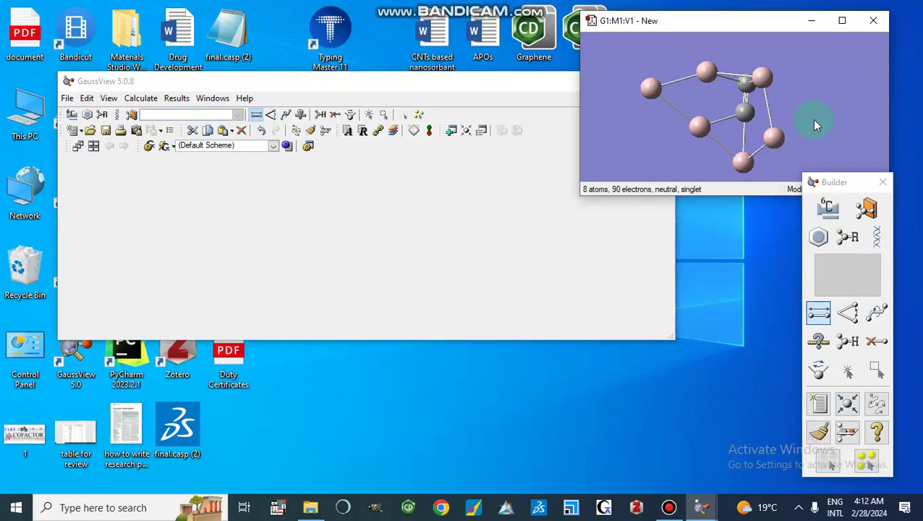
{"action": "left_click_drag", "start_coordinate": [814, 123], "coordinate": [838, 109]}
{"action": "left_click_drag", "start_coordinate": [794, 137], "coordinate": [539, 152]}
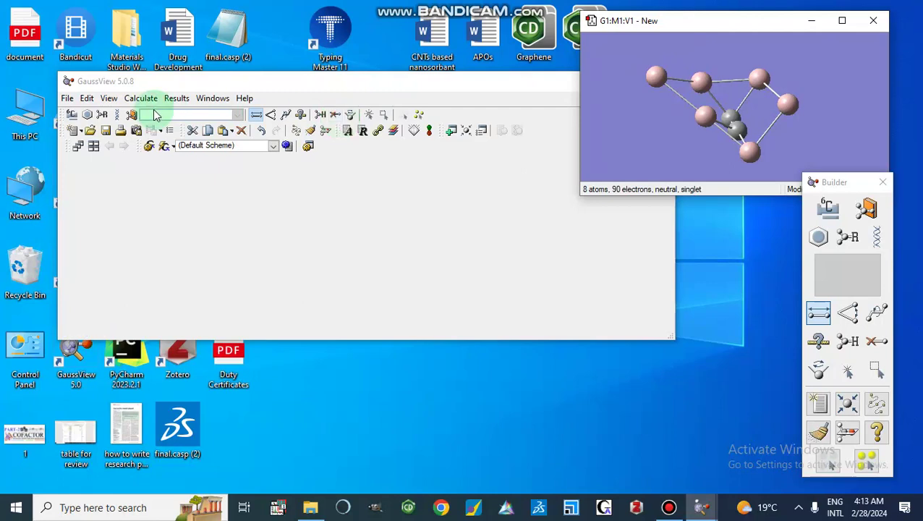
Save the cluster as the Gaussian input file Al6C2.gjf
{"action": "left_click", "coordinate": [67, 98]}
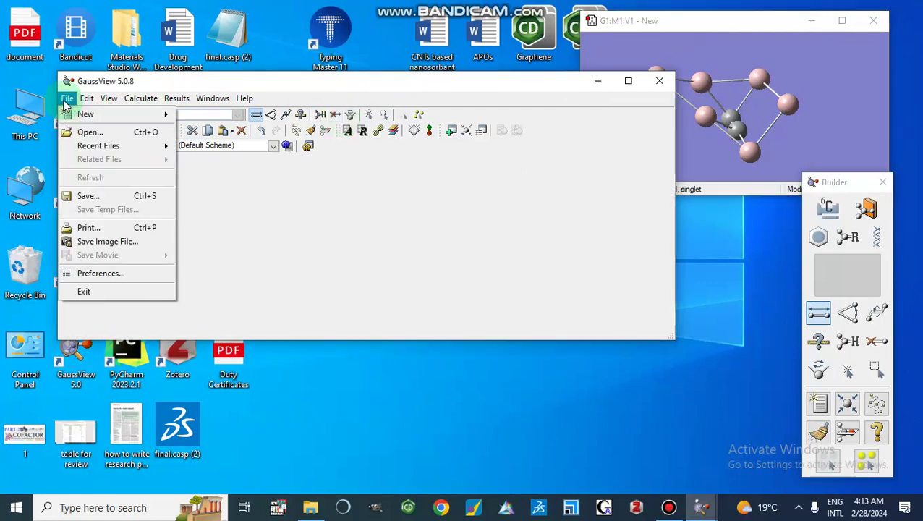
{"action": "left_click", "coordinate": [94, 196]}
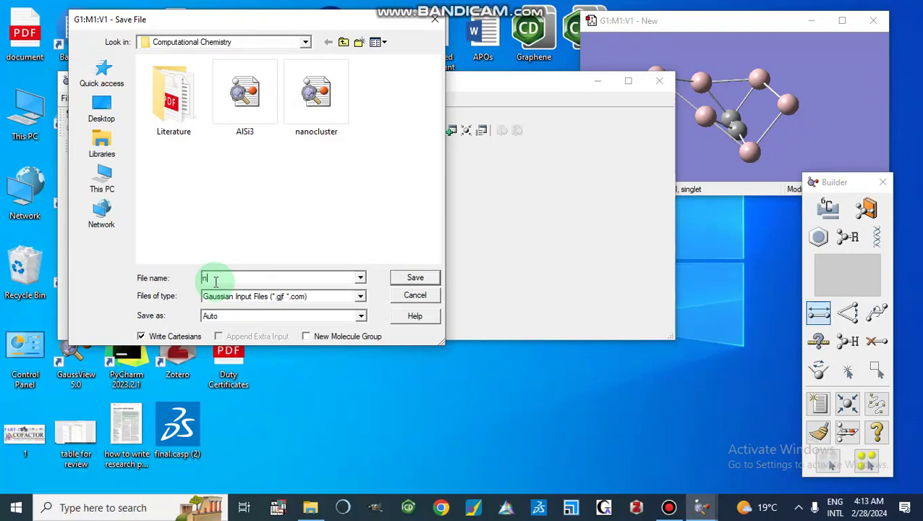
{"action": "type", "text": "ano"}
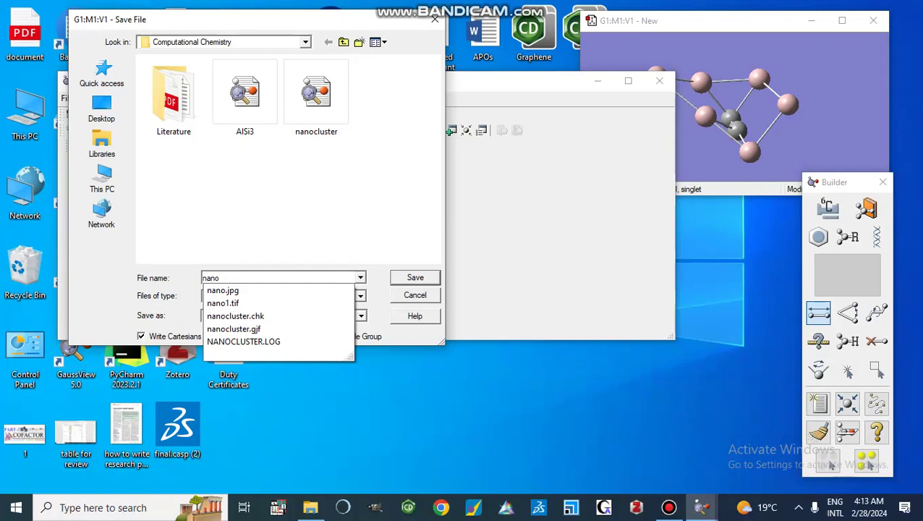
{"action": "left_click", "coordinate": [216, 282]}
{"action": "key", "text": "BackSpace"}
{"action": "key", "text": "BackSpace"}
{"action": "key", "text": "BackSpace"}
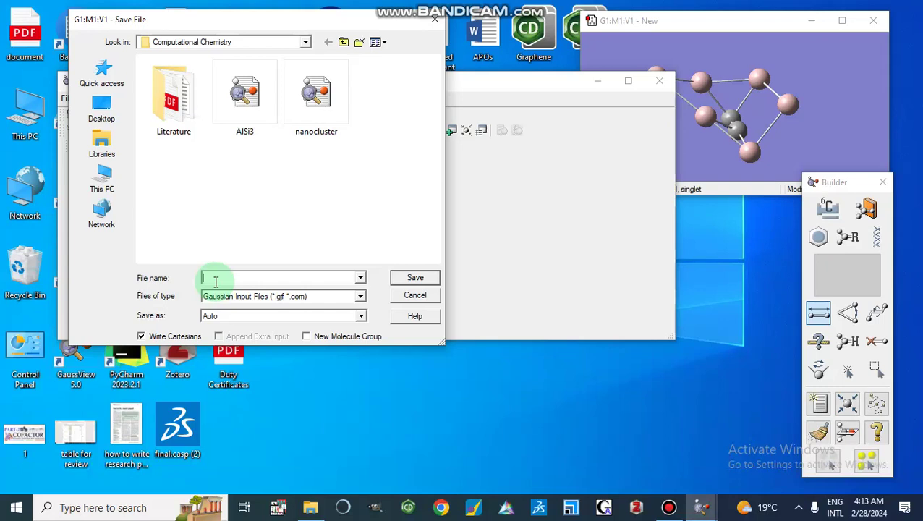
{"action": "type", "text": "Al"}
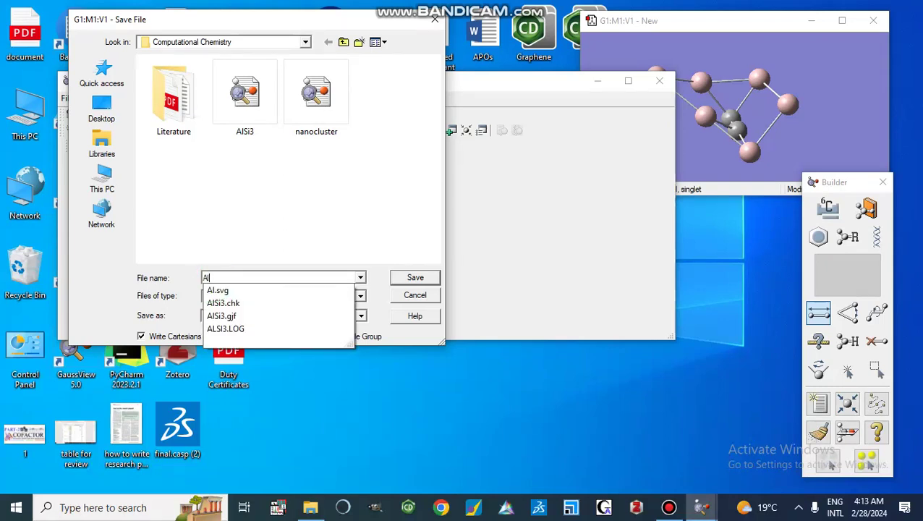
{"action": "type", "text": "Si"}
{"action": "left_click", "coordinate": [215, 281]}
{"action": "type", "text": "6C"}
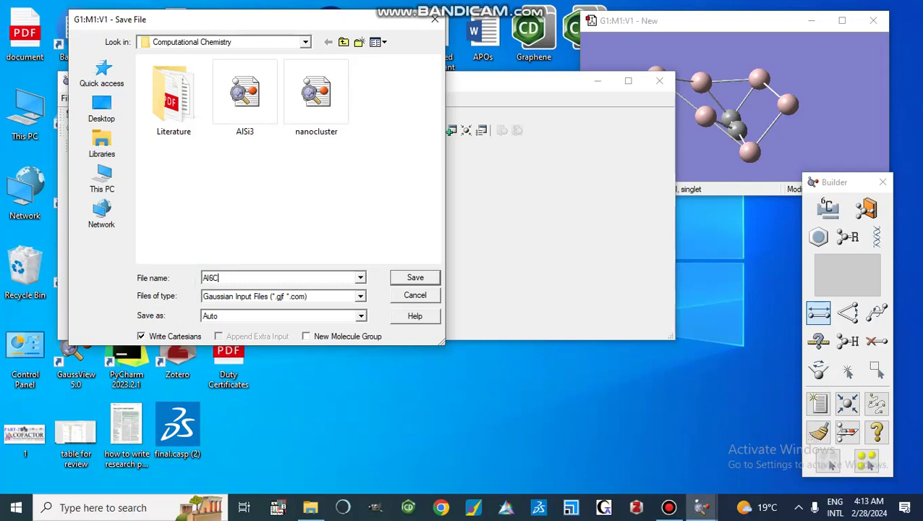
{"action": "type", "text": "2"}
{"action": "left_click", "coordinate": [409, 279]}
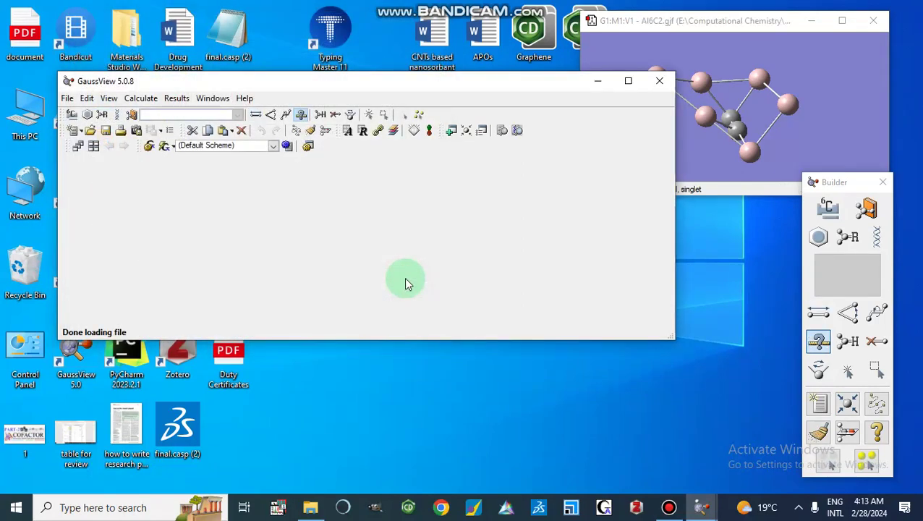
In Gaussian Calculation Setup, set the job type to Opt+Freq, optimizing to a minimum
{"action": "left_click", "coordinate": [140, 99]}
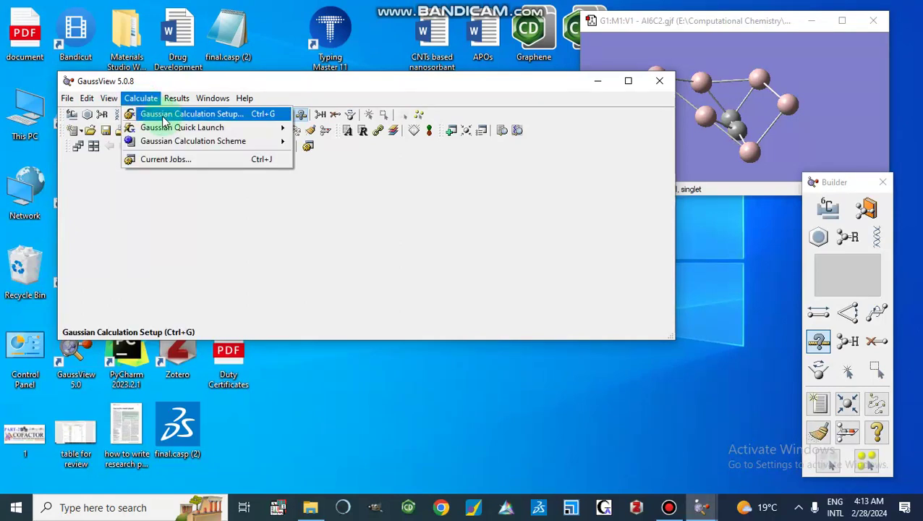
{"action": "left_click", "coordinate": [163, 120]}
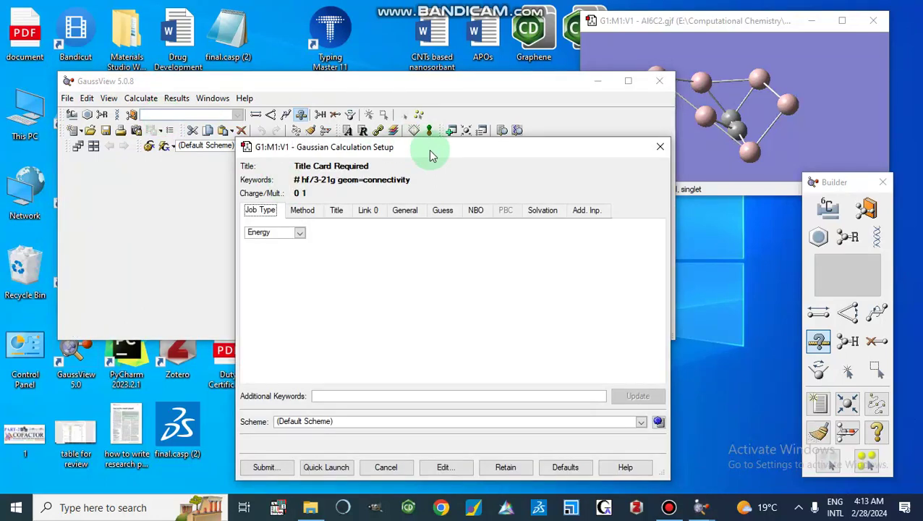
{"action": "left_click_drag", "start_coordinate": [429, 148], "coordinate": [387, 41]}
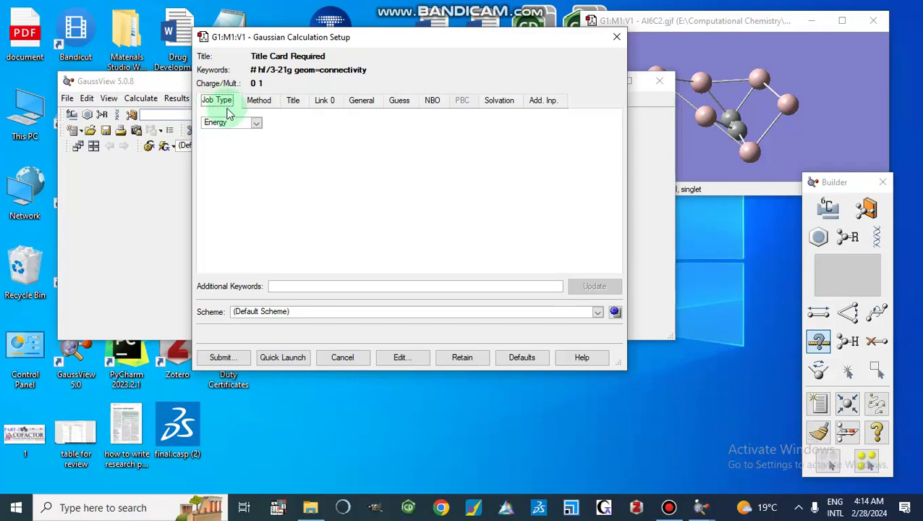
{"action": "left_click", "coordinate": [258, 125]}
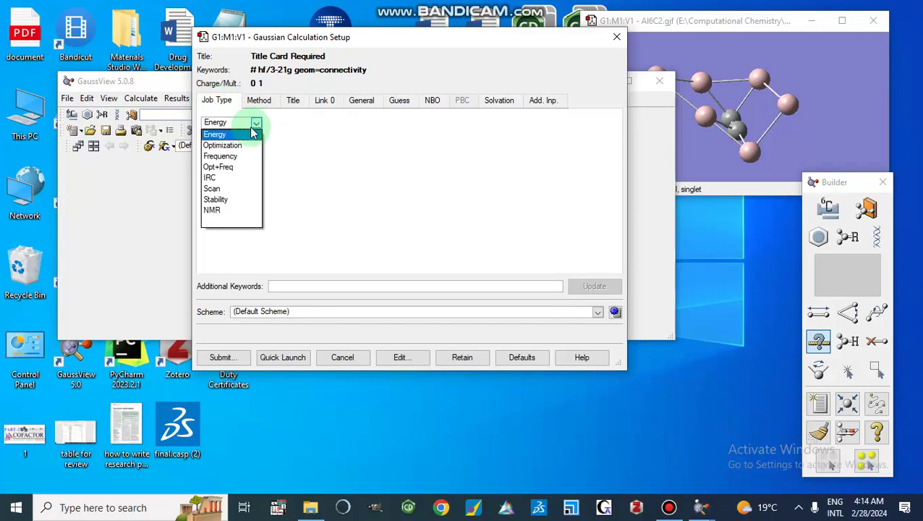
{"action": "left_click", "coordinate": [223, 168]}
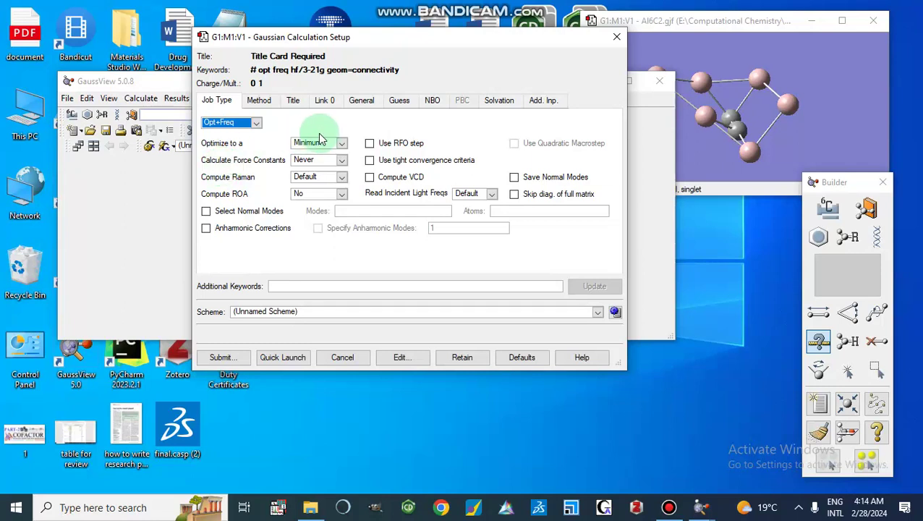
{"action": "left_click", "coordinate": [342, 145]}
{"action": "left_click", "coordinate": [344, 145]}
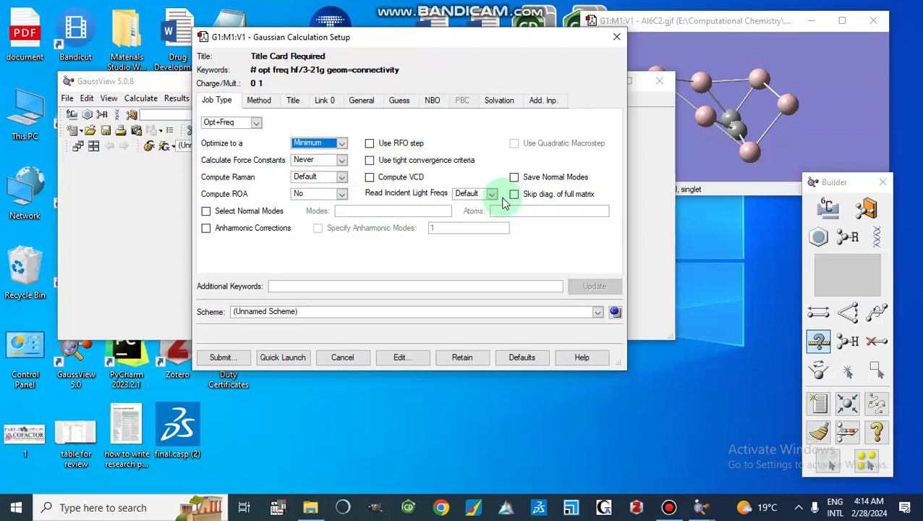
{"action": "left_click", "coordinate": [206, 213]}
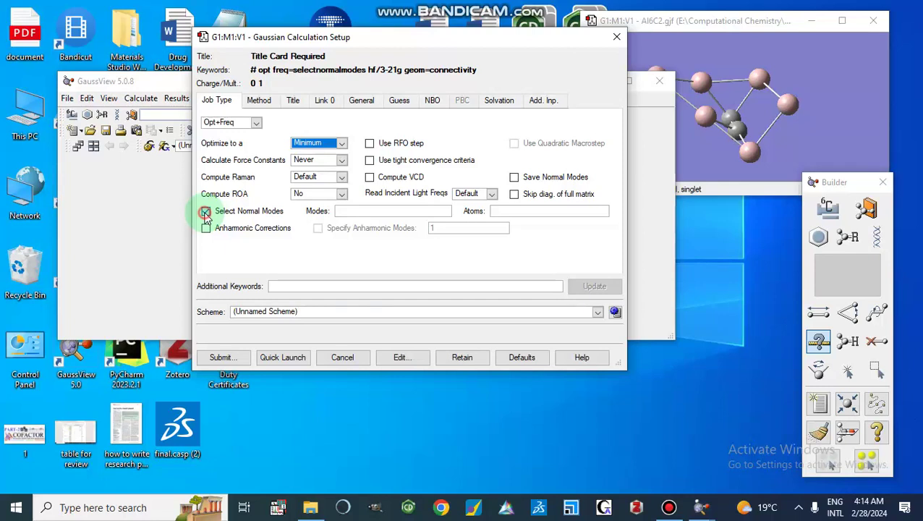
{"action": "left_click", "coordinate": [206, 213]}
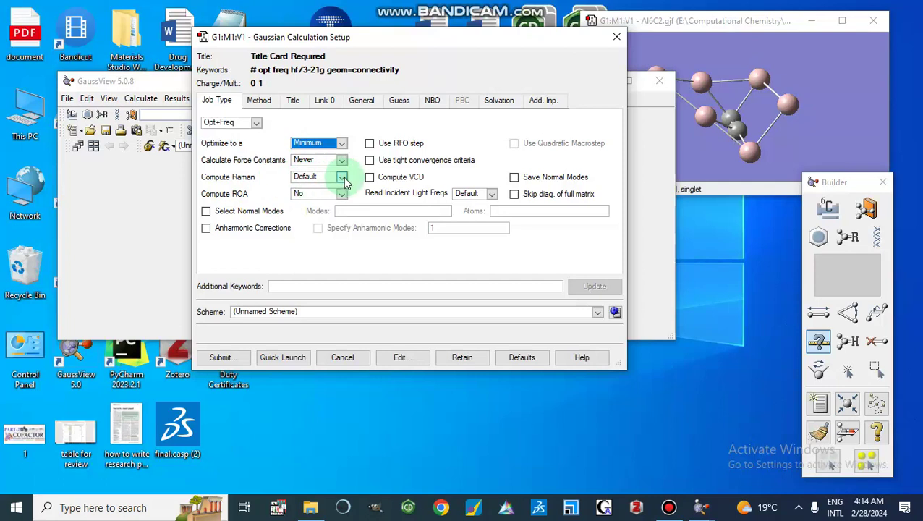
Set the method to ground-state DFT B3LYP with the 6-31G basis set
{"action": "left_click", "coordinate": [260, 101]}
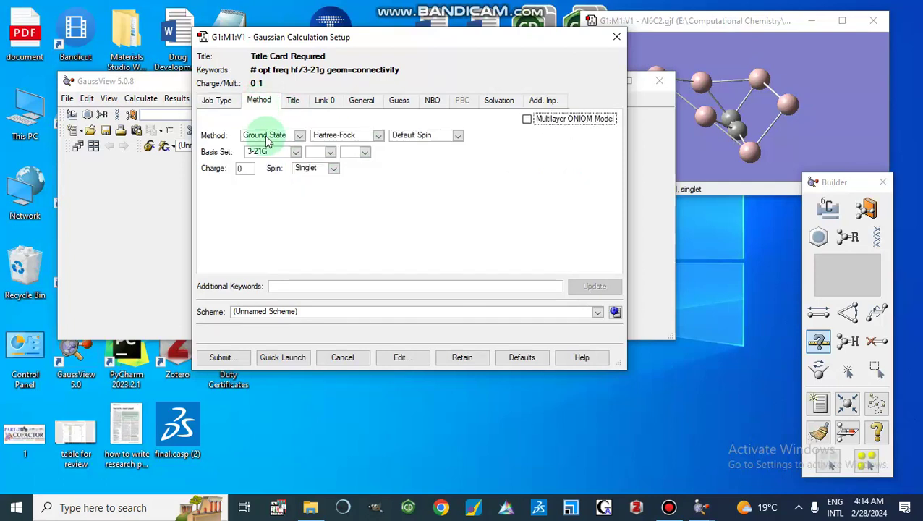
{"action": "left_click", "coordinate": [299, 136]}
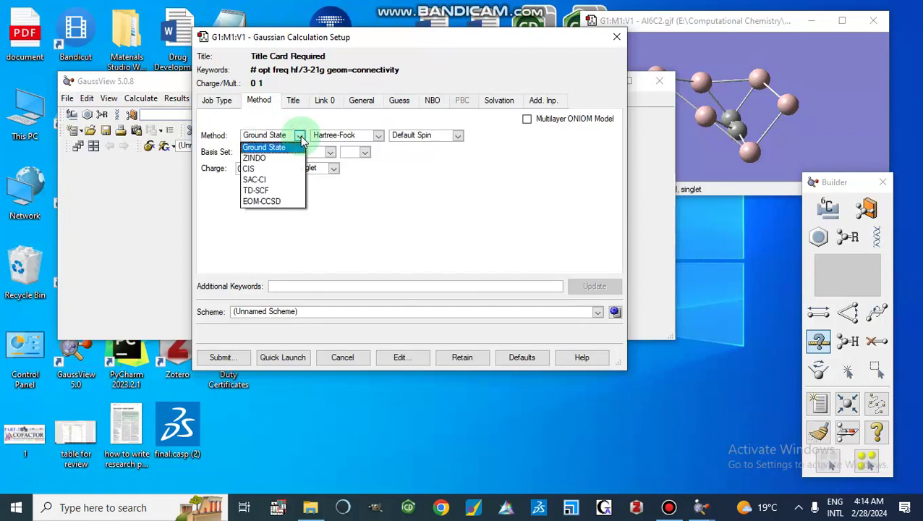
{"action": "left_click", "coordinate": [299, 136]}
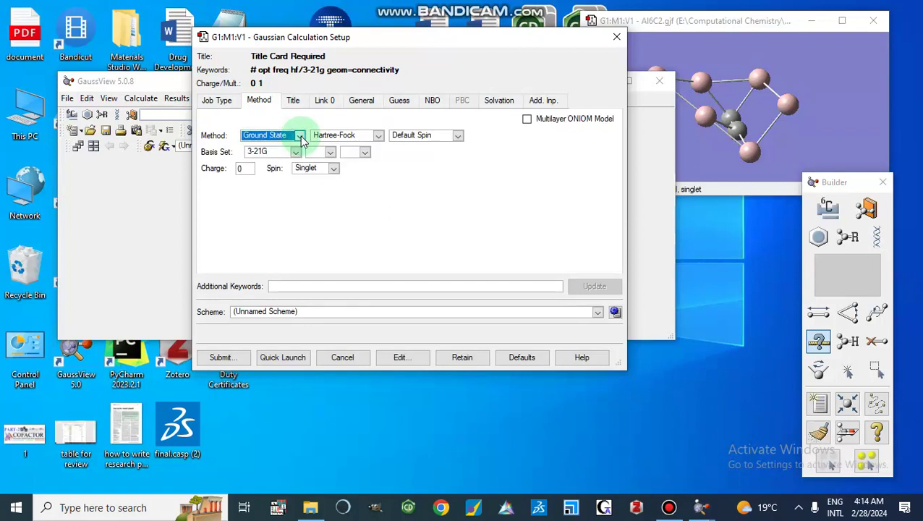
{"action": "left_click", "coordinate": [378, 136]}
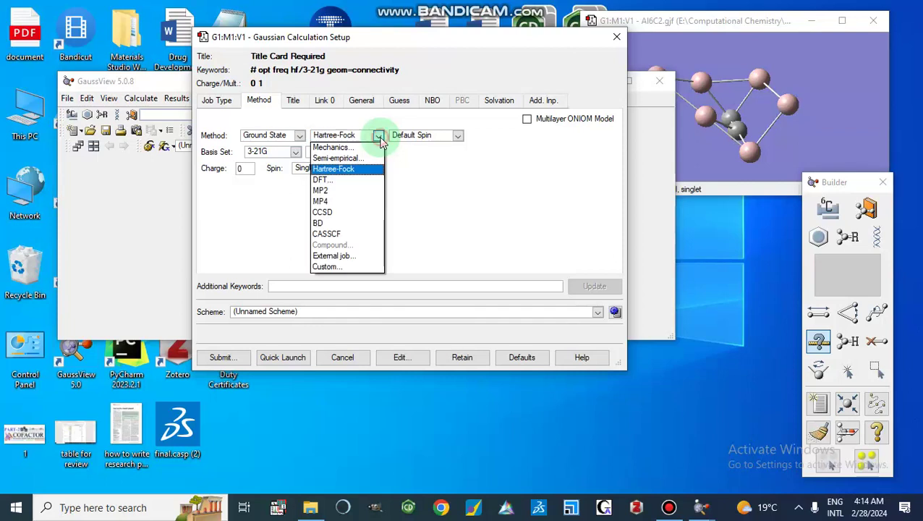
{"action": "left_click", "coordinate": [356, 186]}
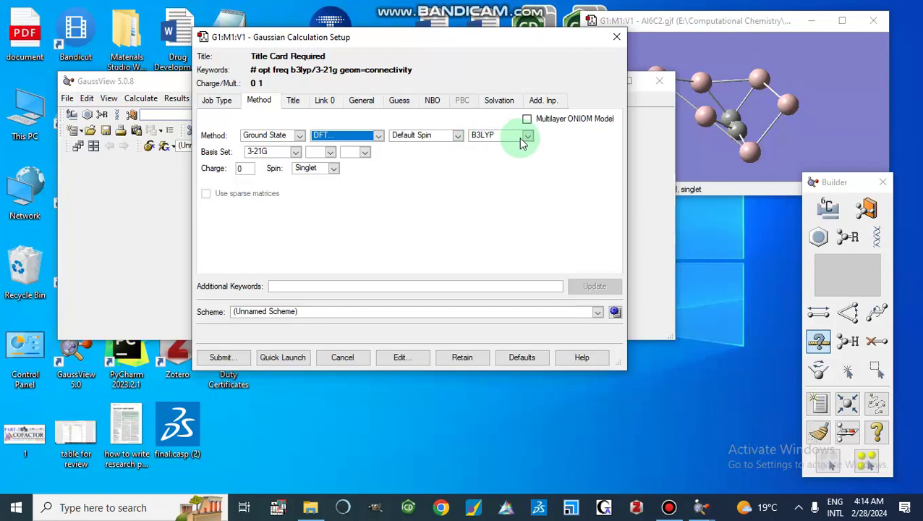
{"action": "left_click", "coordinate": [297, 152]}
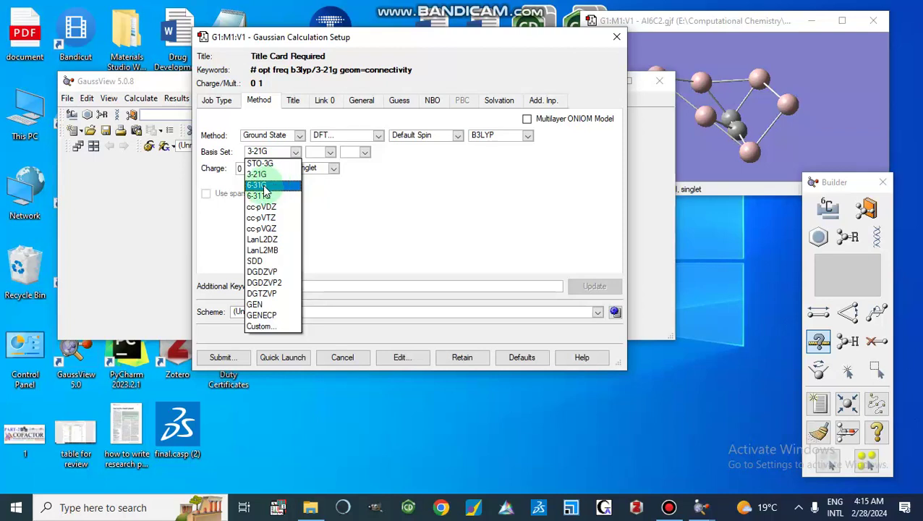
{"action": "left_click", "coordinate": [260, 186]}
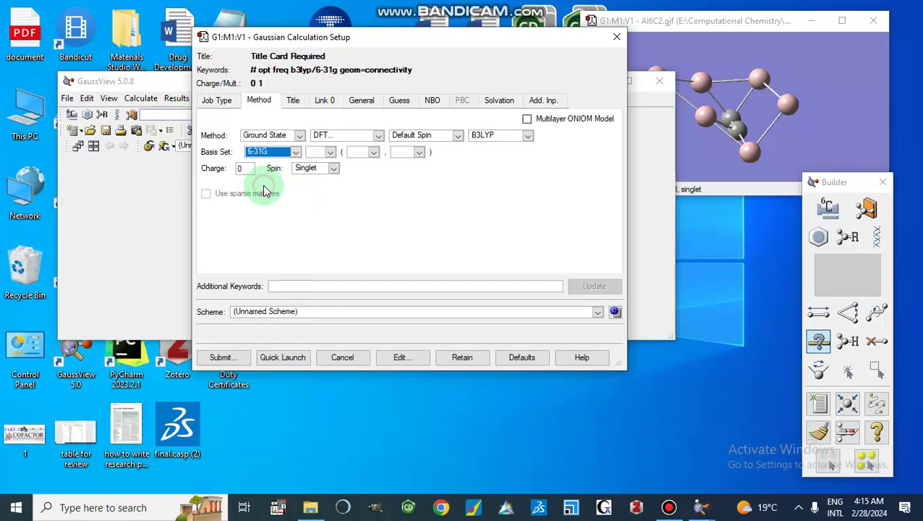
{"action": "left_click", "coordinate": [295, 153]}
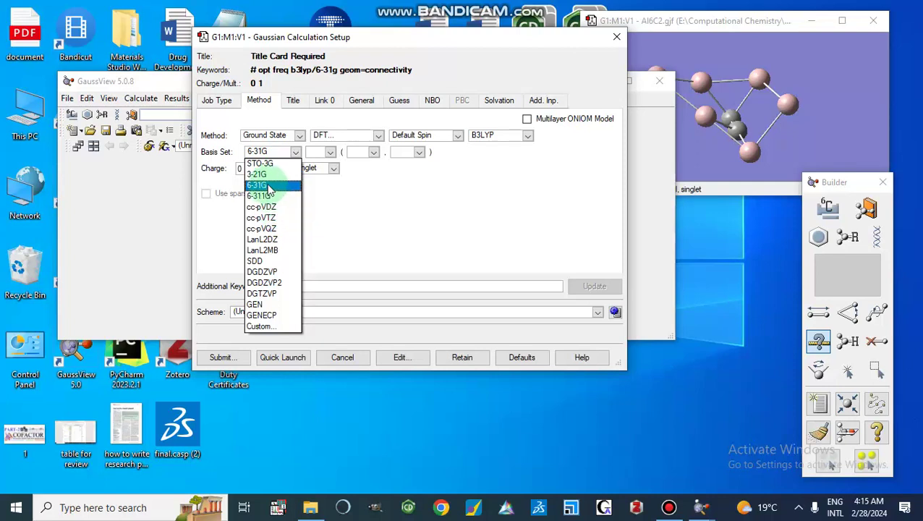
{"action": "left_click", "coordinate": [269, 186]}
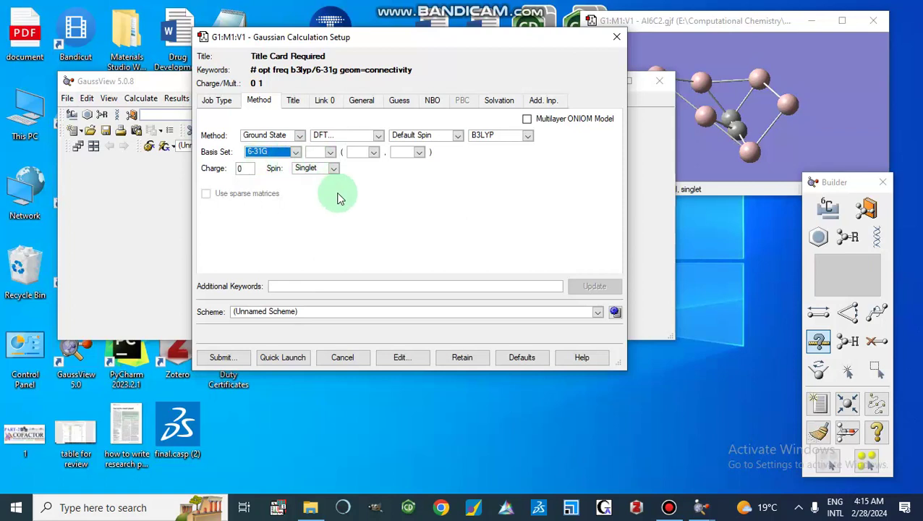
Keep charge 0 and Singlet spin multiplicity
{"action": "left_click", "coordinate": [244, 170]}
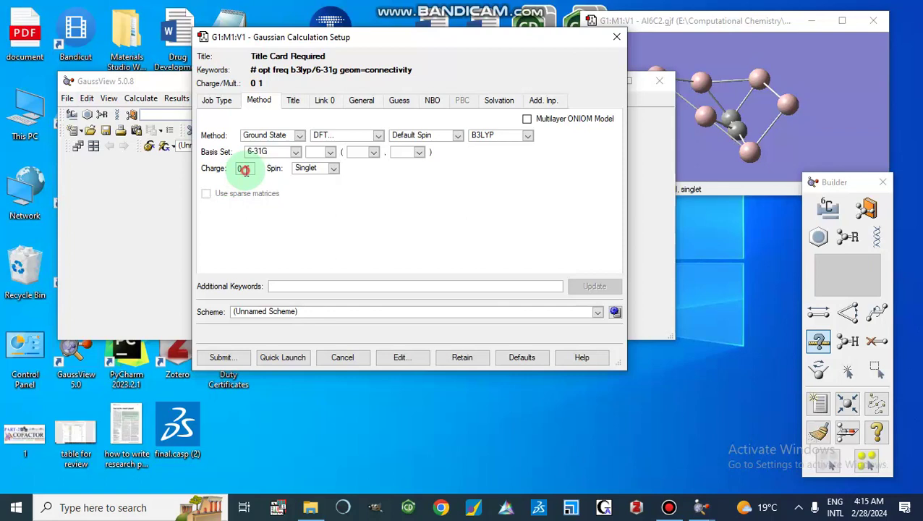
{"action": "left_click", "coordinate": [335, 169]}
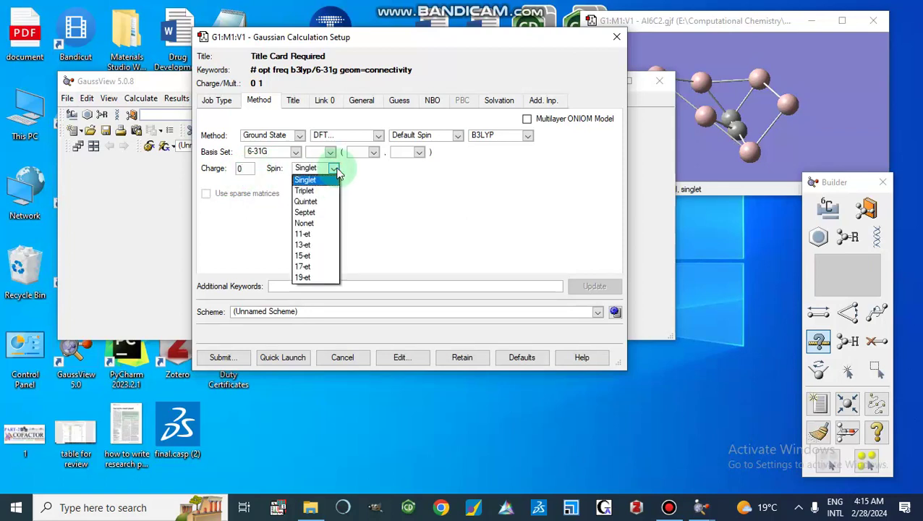
{"action": "left_click", "coordinate": [336, 170]}
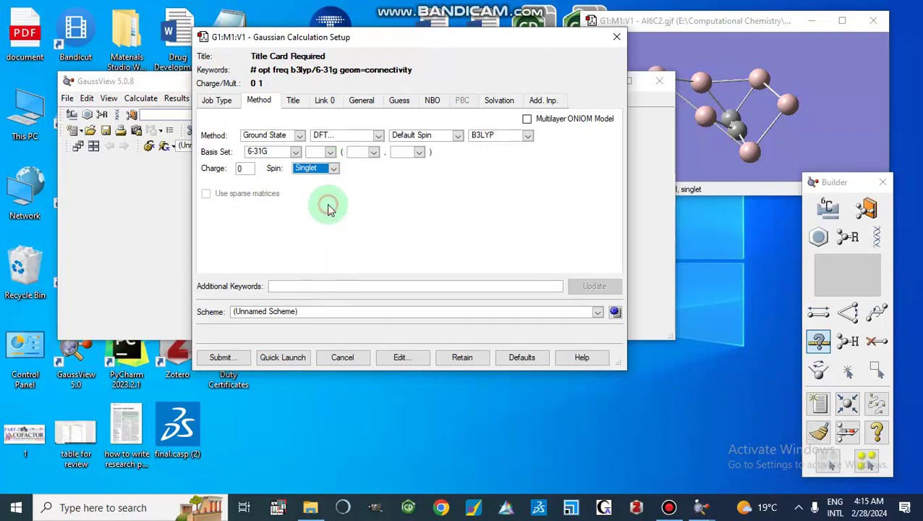
{"action": "left_click", "coordinate": [293, 100]}
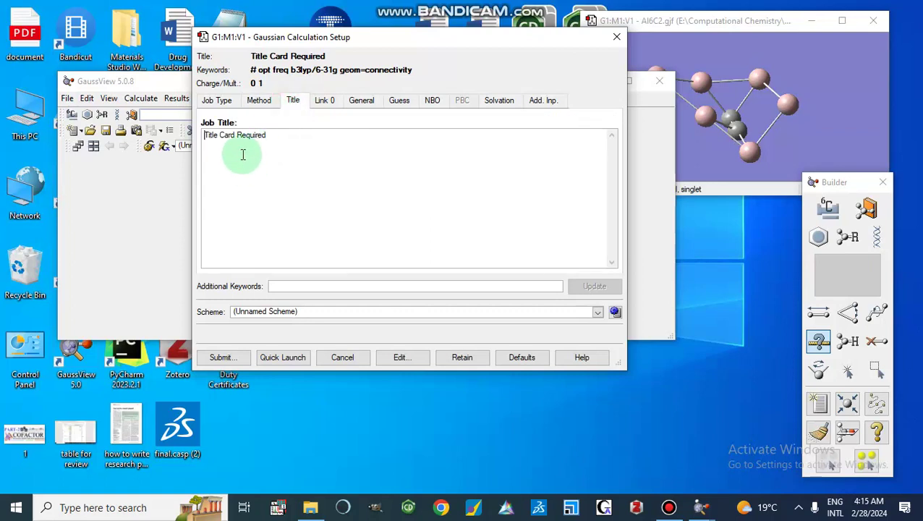
Enter Al6C2 as the job title and erase the leftover default title text
{"action": "type", "text": "Al"}
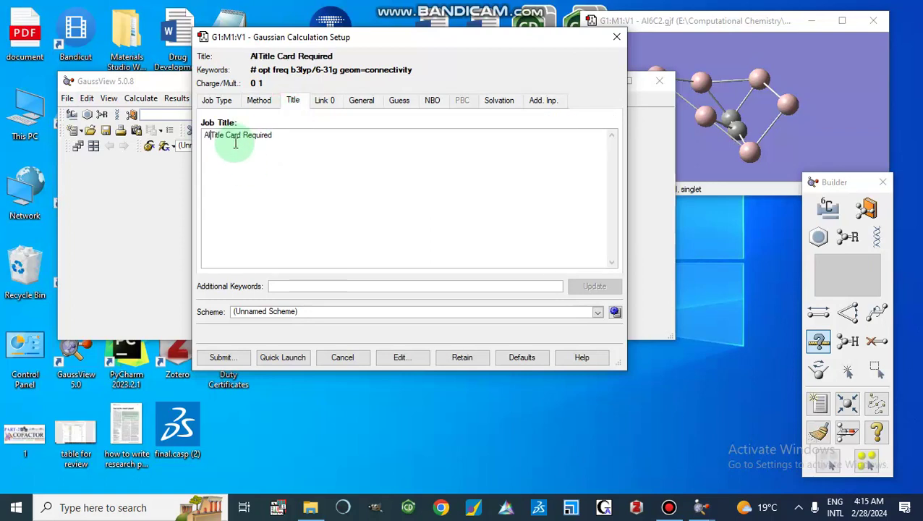
{"action": "type", "text": "6C"}
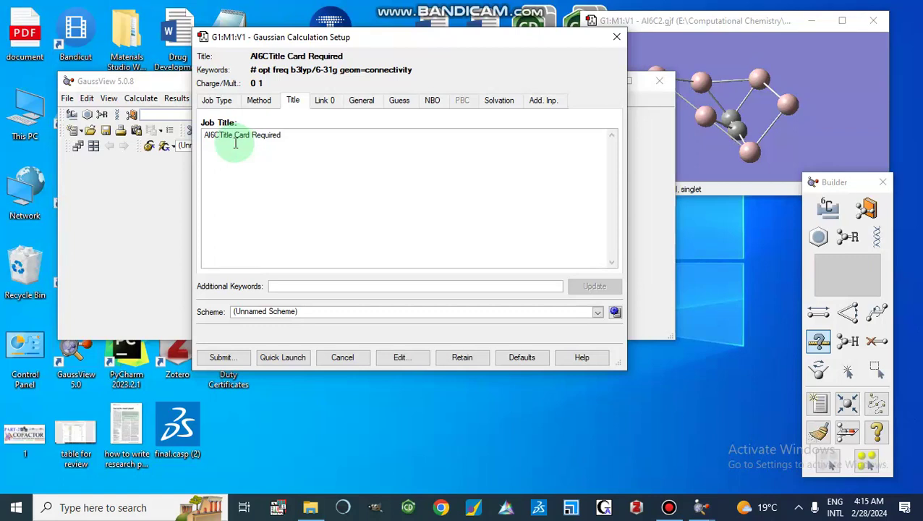
{"action": "left_click", "coordinate": [299, 137]}
{"action": "key", "text": "BackSpace"}
{"action": "key", "text": "BackSpace"}
{"action": "key", "text": "BackSpace"}
{"action": "key", "text": "BackSpace"}
{"action": "key", "text": "BackSpace"}
{"action": "key", "text": "BackSpace"}
{"action": "key", "text": "BackSpace"}
{"action": "key", "text": "BackSpace"}
{"action": "key", "text": "BackSpace"}
{"action": "key", "text": "BackSpace"}
{"action": "key", "text": "BackSpace"}
{"action": "key", "text": "BackSpace"}
{"action": "key", "text": "BackSpace"}
{"action": "key", "text": "BackSpace"}
{"action": "key", "text": "BackSpace"}
{"action": "key", "text": "BackSpace"}
{"action": "key", "text": "BackSpace"}
{"action": "key", "text": "BackSpace"}
{"action": "key", "text": "BackSpace"}
{"action": "key", "text": "BackSpace"}
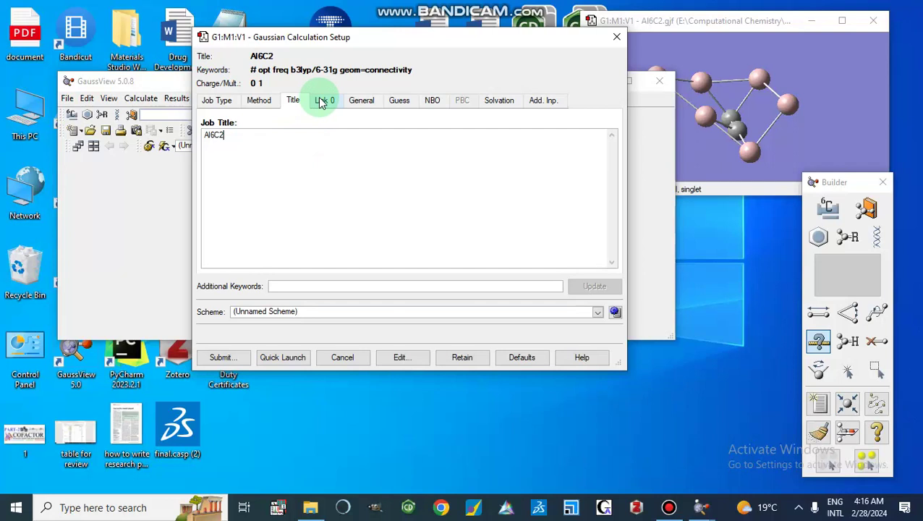
On the Link 0 tab, specify a memory limit of 1 GB
{"action": "left_click", "coordinate": [324, 105]}
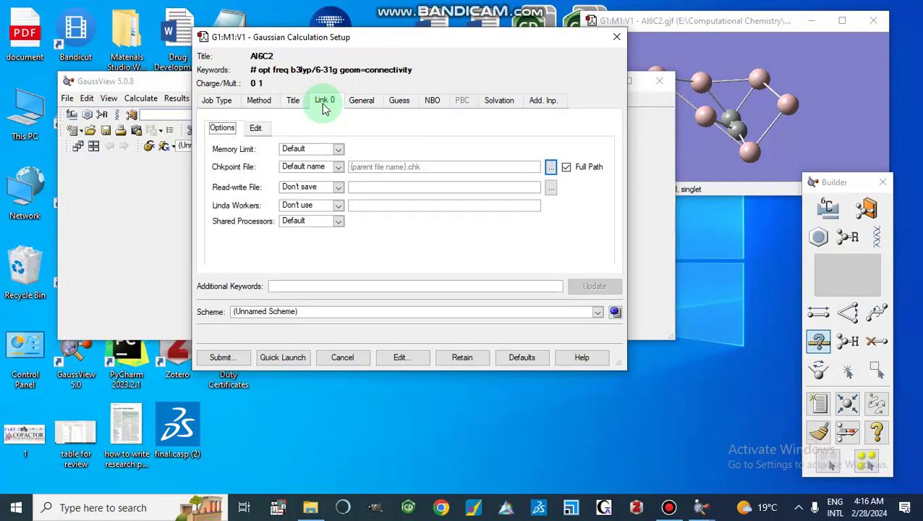
{"action": "left_click", "coordinate": [338, 149]}
{"action": "left_click", "coordinate": [318, 171]}
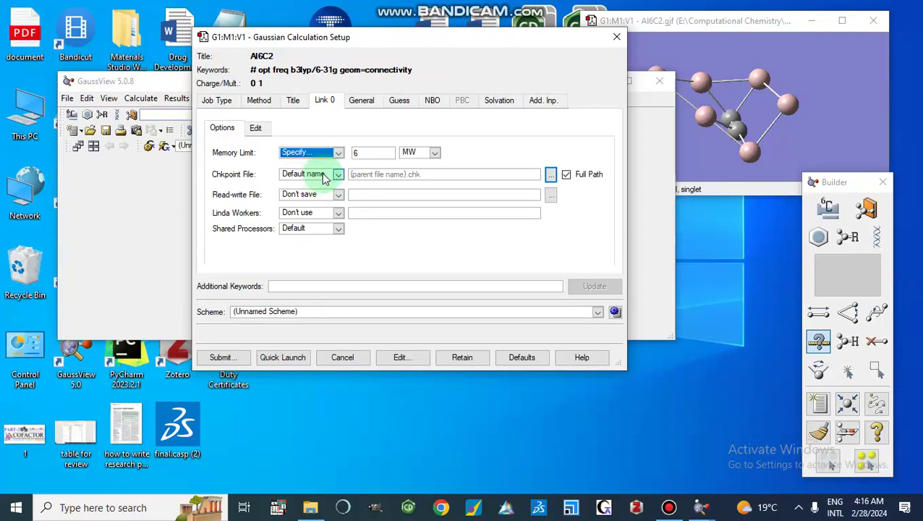
{"action": "left_click", "coordinate": [434, 153]}
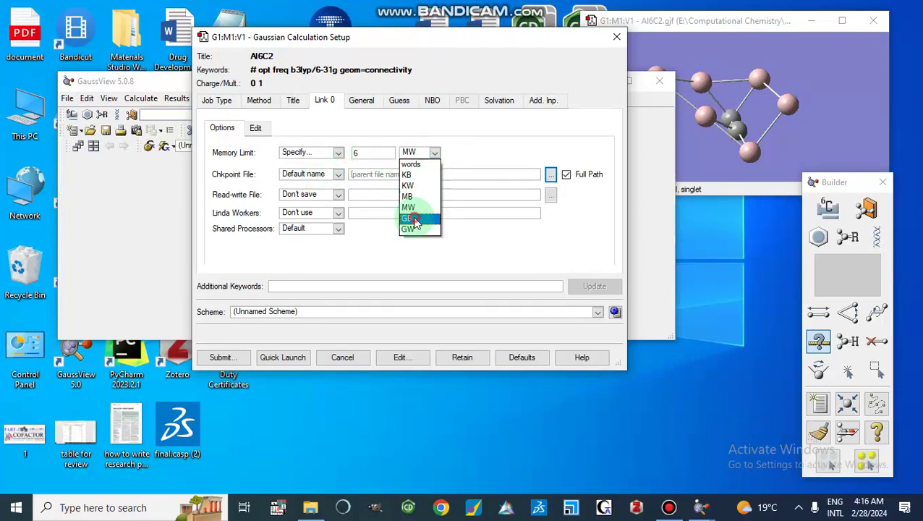
{"action": "left_click", "coordinate": [414, 219]}
{"action": "left_click", "coordinate": [361, 152]}
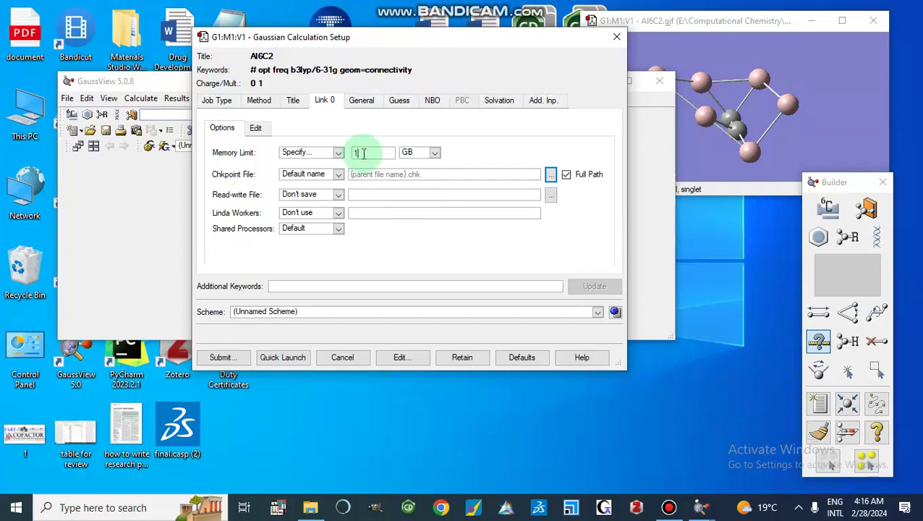
Specify 3 shared processors for the job
{"action": "left_click", "coordinate": [338, 229]}
{"action": "left_click", "coordinate": [326, 251]}
{"action": "left_click", "coordinate": [359, 232]}
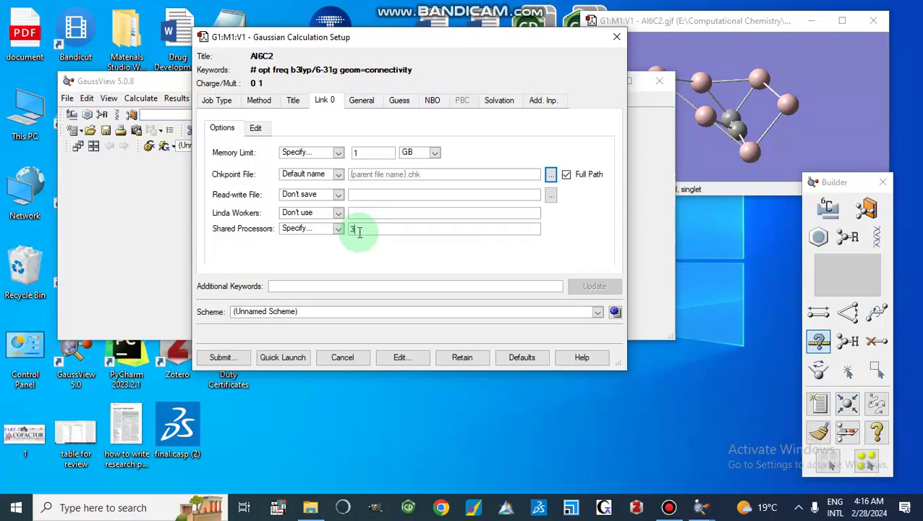
{"action": "type", "text": "3"}
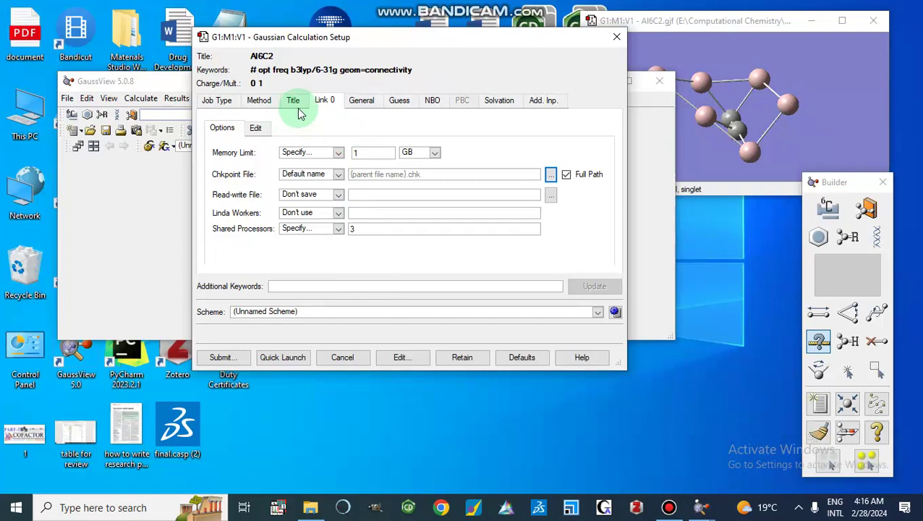
{"action": "left_click", "coordinate": [361, 101]}
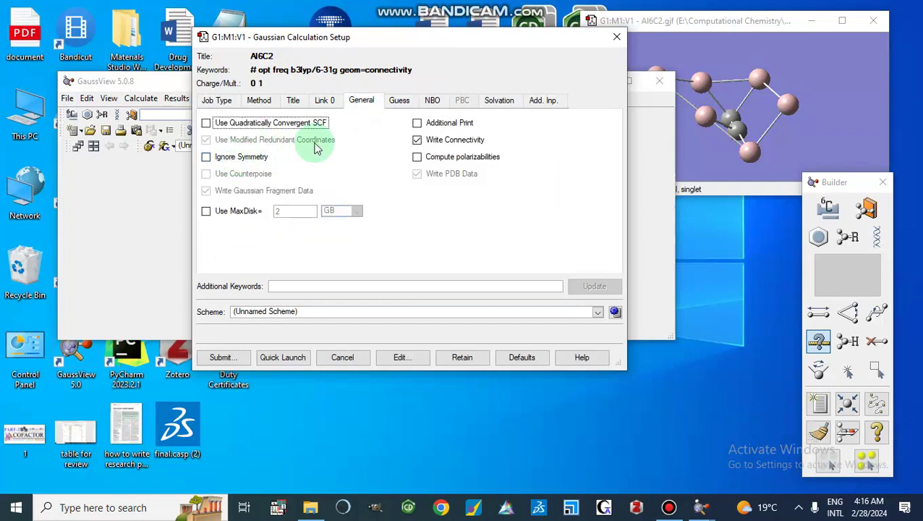
Leave the NBO analysis type set to None
{"action": "left_click", "coordinate": [401, 104]}
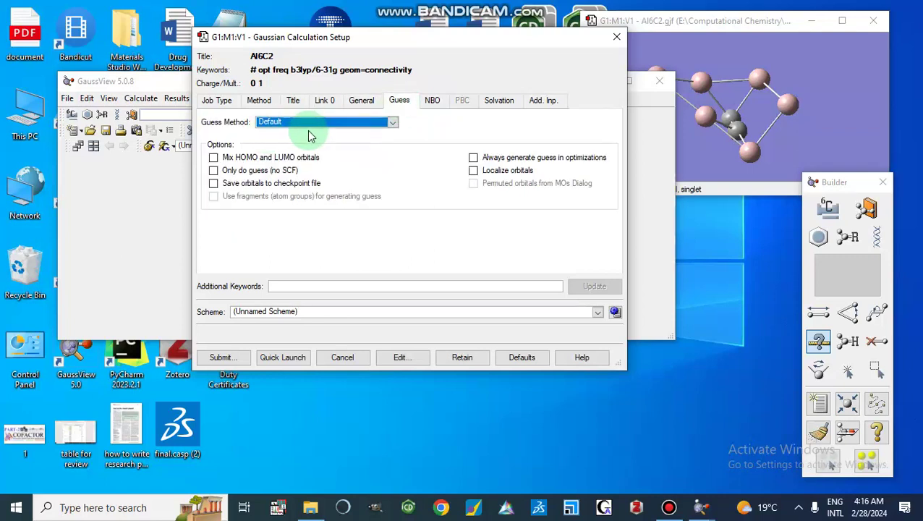
{"action": "left_click", "coordinate": [432, 102]}
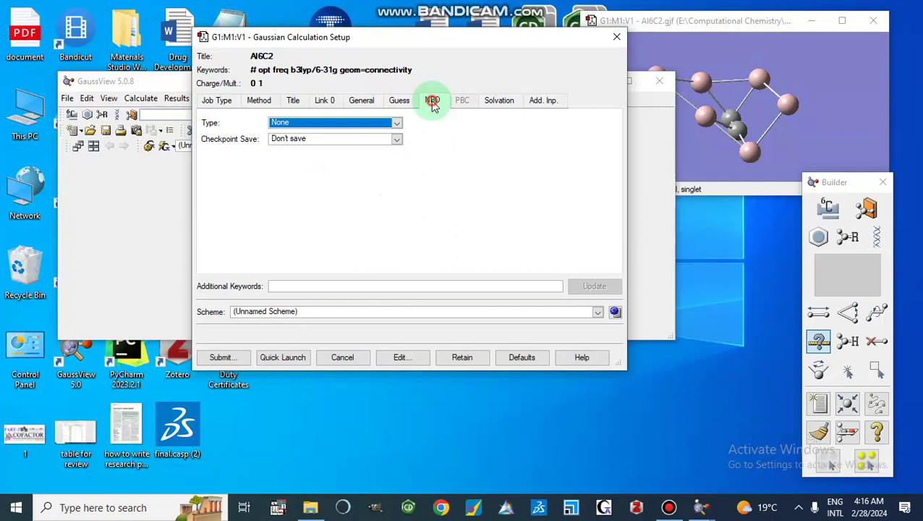
{"action": "left_click", "coordinate": [397, 124]}
{"action": "left_click", "coordinate": [397, 125]}
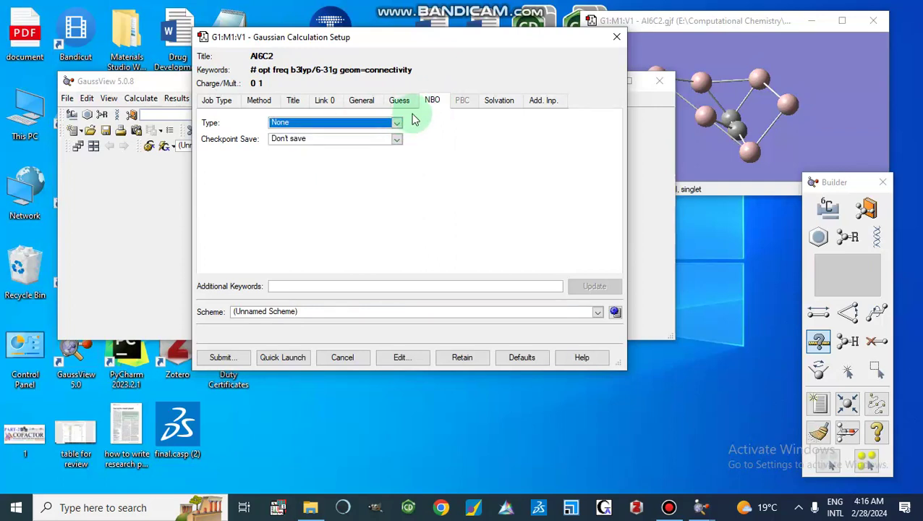
Try the Default solvation model, then set solvation back to None
{"action": "left_click", "coordinate": [491, 104]}
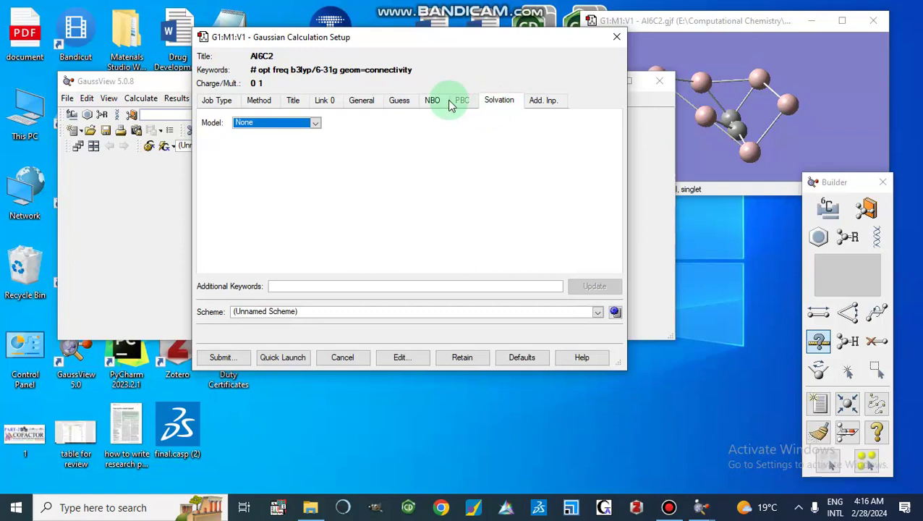
{"action": "left_click", "coordinate": [316, 124]}
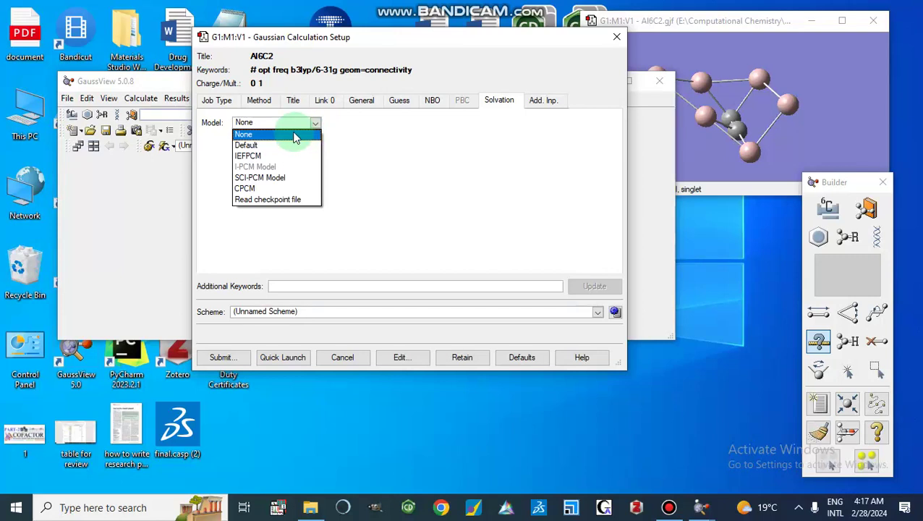
{"action": "left_click", "coordinate": [294, 145]}
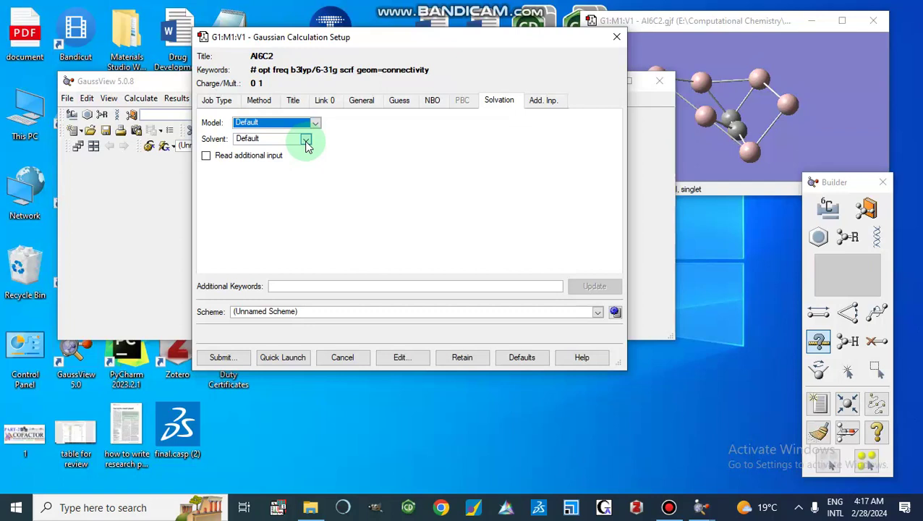
{"action": "left_click", "coordinate": [306, 141]}
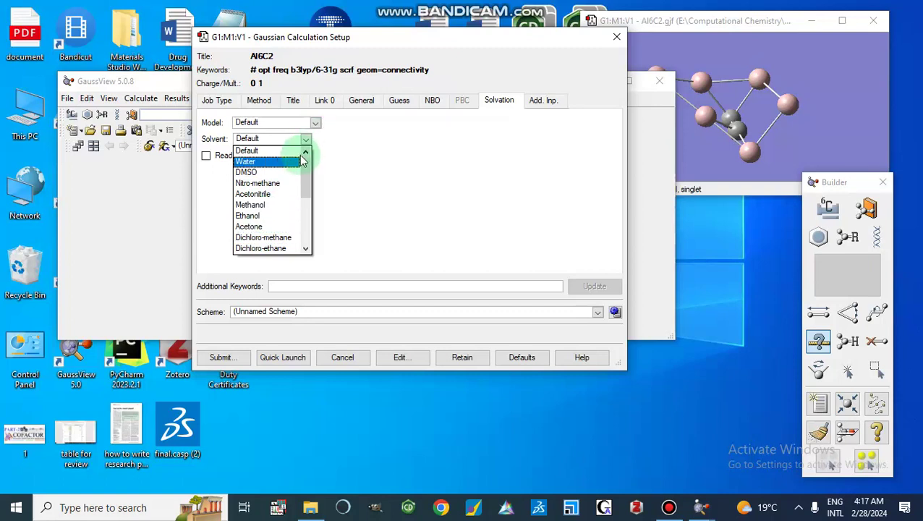
{"action": "left_click", "coordinate": [316, 125]}
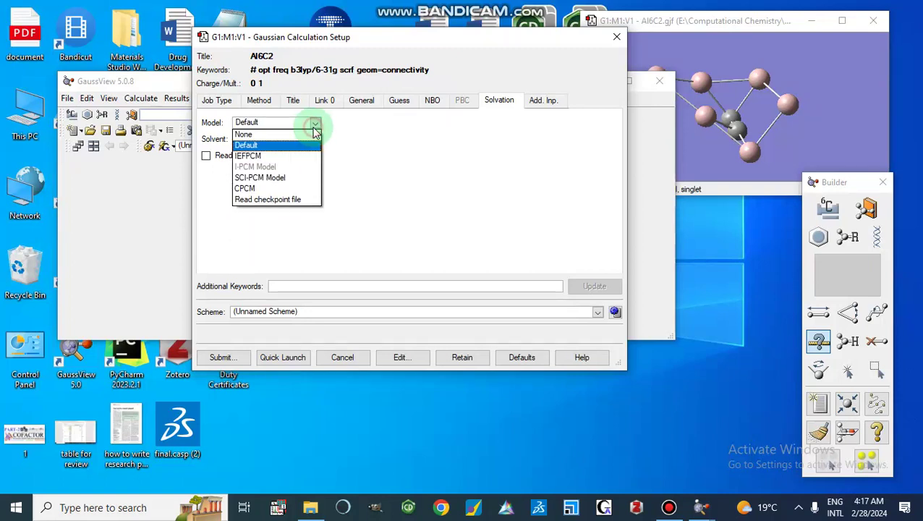
{"action": "left_click", "coordinate": [297, 134]}
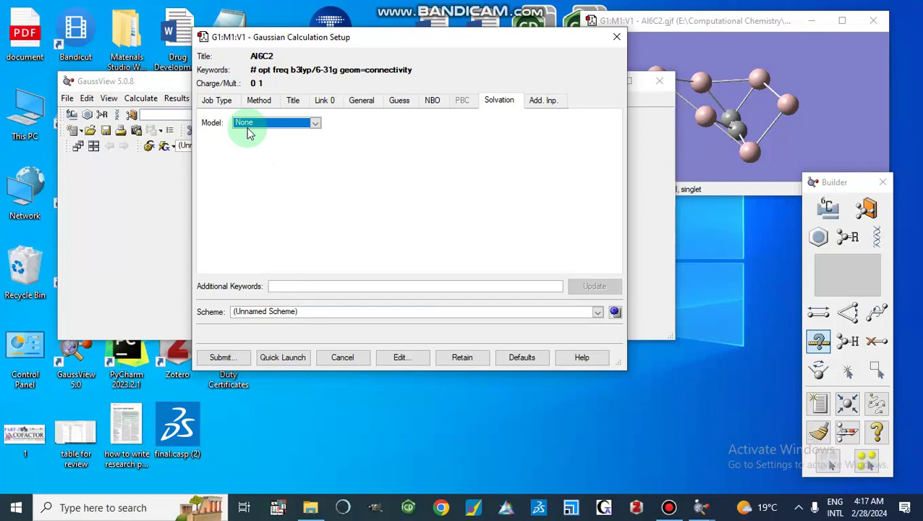
{"action": "left_click", "coordinate": [221, 101]}
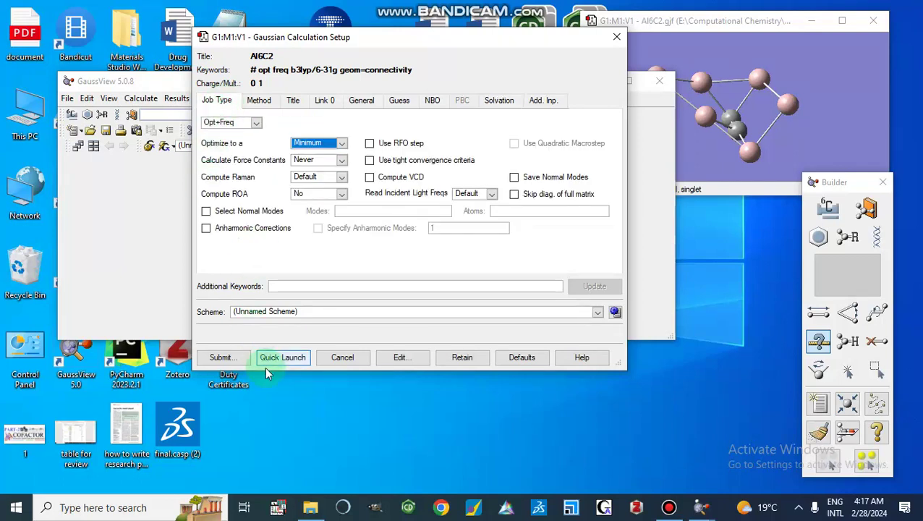
Submit the job, saving and overwriting Al6C2.gjf, and confirm sending it to Gaussian
{"action": "left_click", "coordinate": [221, 357]}
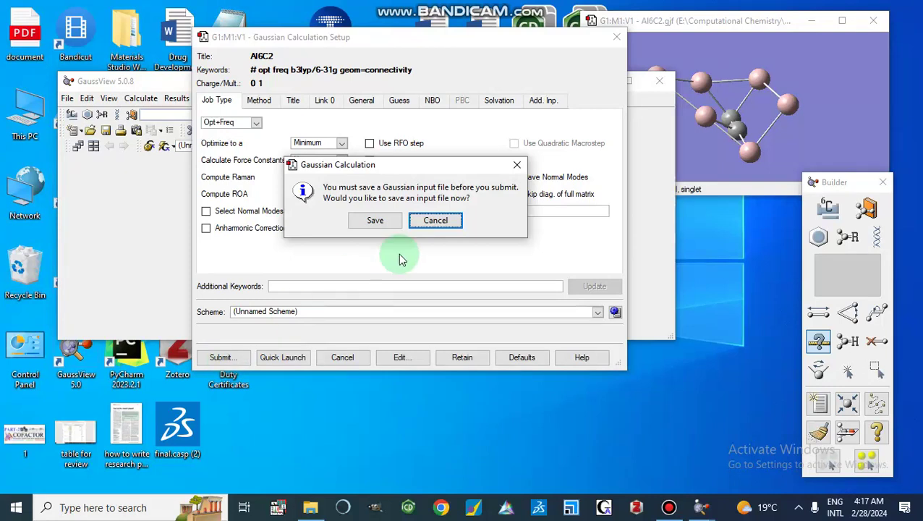
{"action": "left_click", "coordinate": [375, 221]}
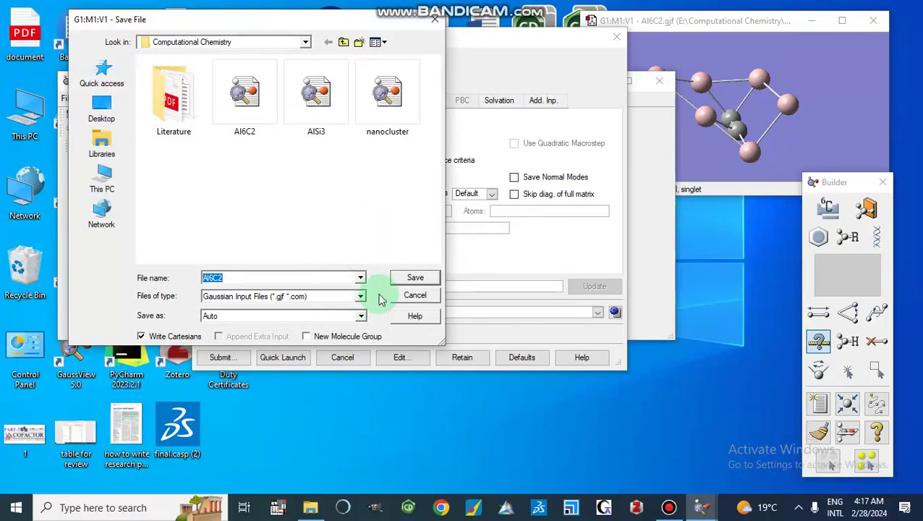
{"action": "left_click", "coordinate": [415, 279]}
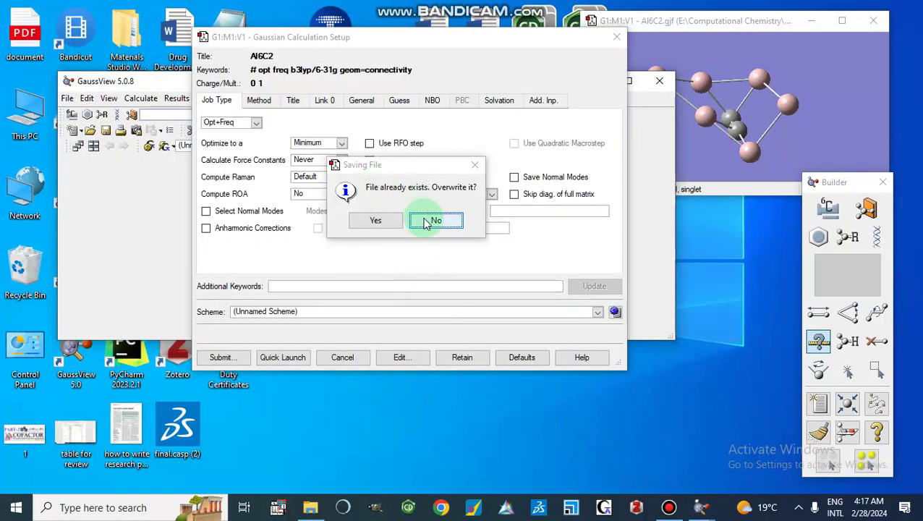
{"action": "left_click", "coordinate": [376, 223]}
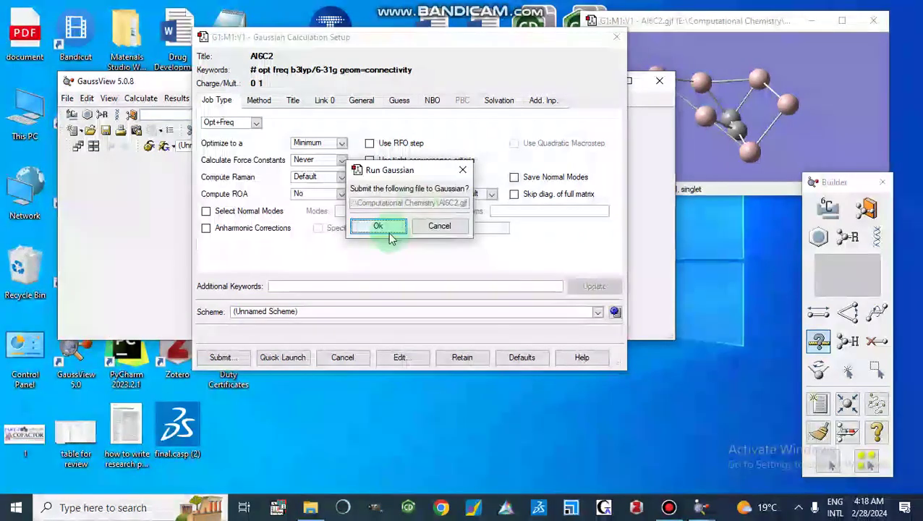
{"action": "left_click", "coordinate": [379, 226]}
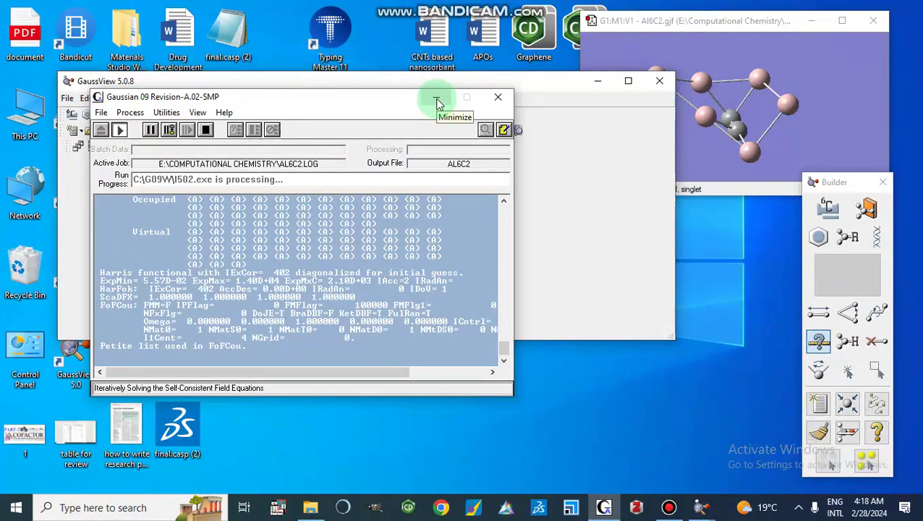
Minimize the Gaussian 09 job window
{"action": "left_click", "coordinate": [437, 101]}
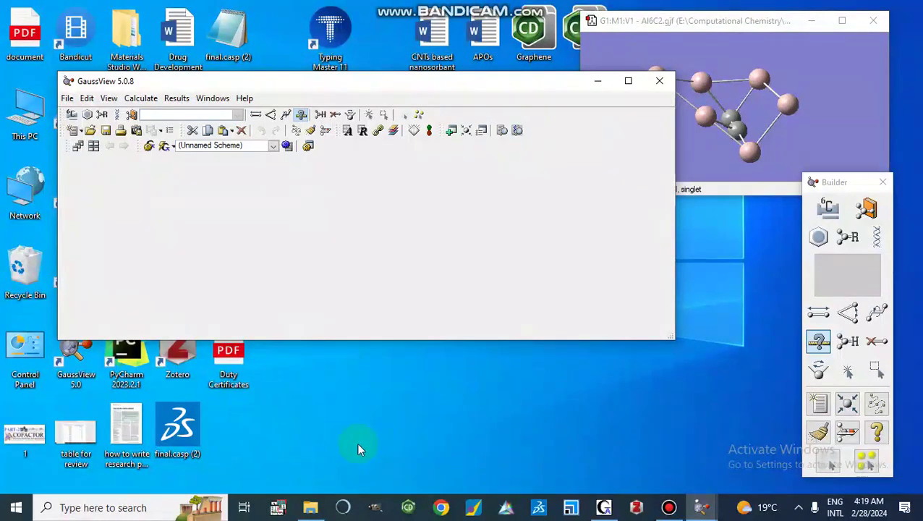
In the Computational Chemistry folder, preview nano1, then open nanocluster.chk in GaussView
{"action": "left_click", "coordinate": [311, 507]}
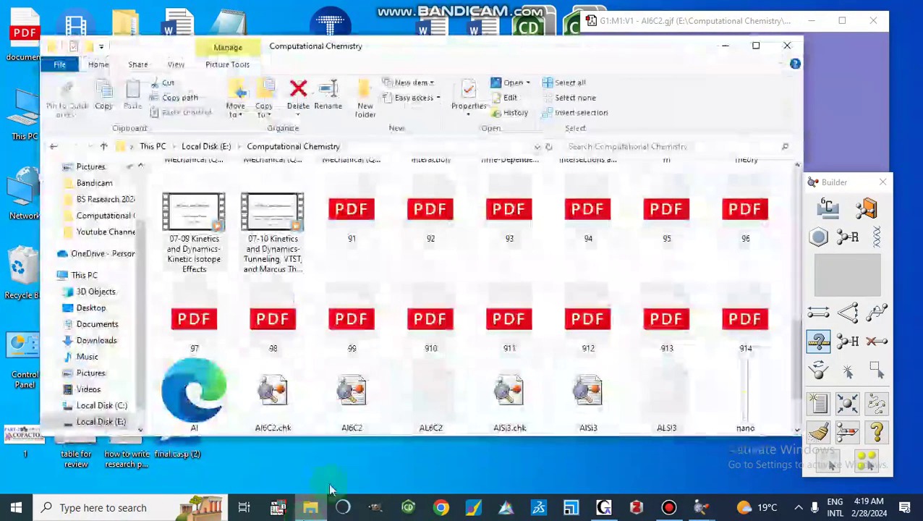
{"action": "scroll", "coordinate": [432, 362], "scroll_direction": "down", "scroll_amount": 1}
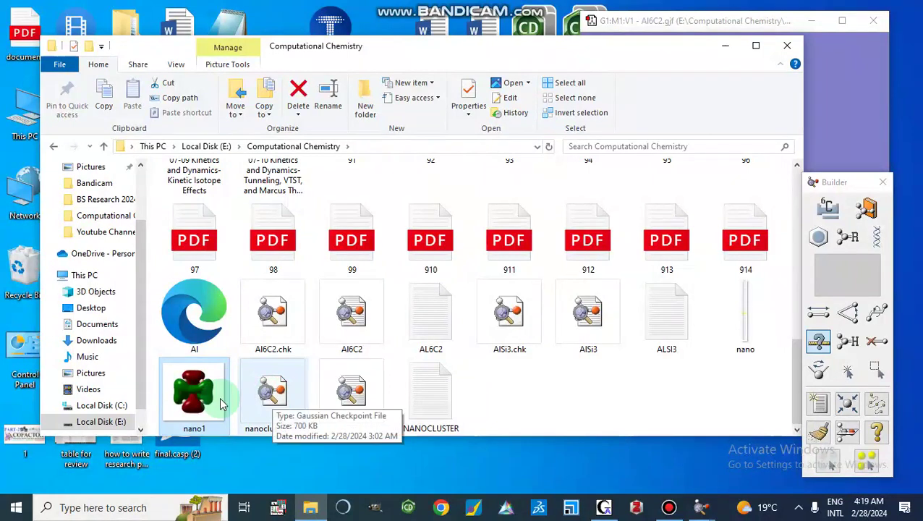
{"action": "double_click", "coordinate": [184, 397]}
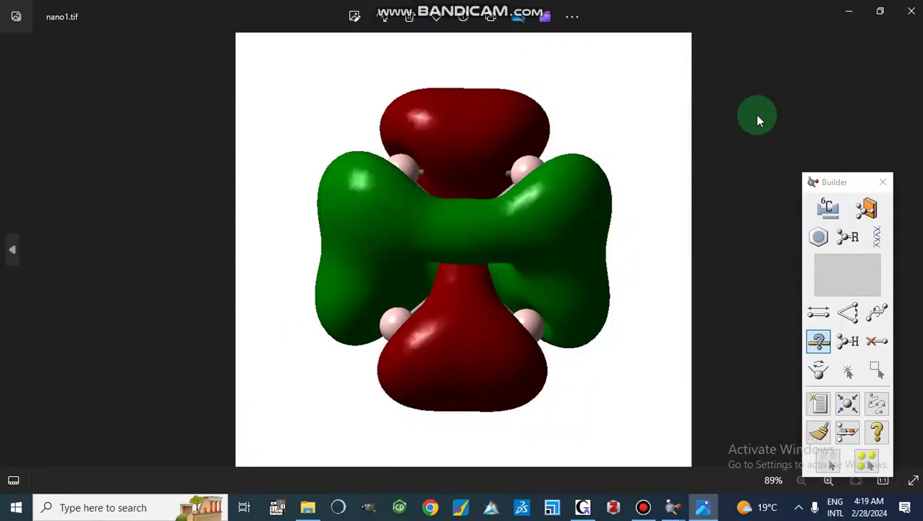
{"action": "left_click", "coordinate": [910, 11]}
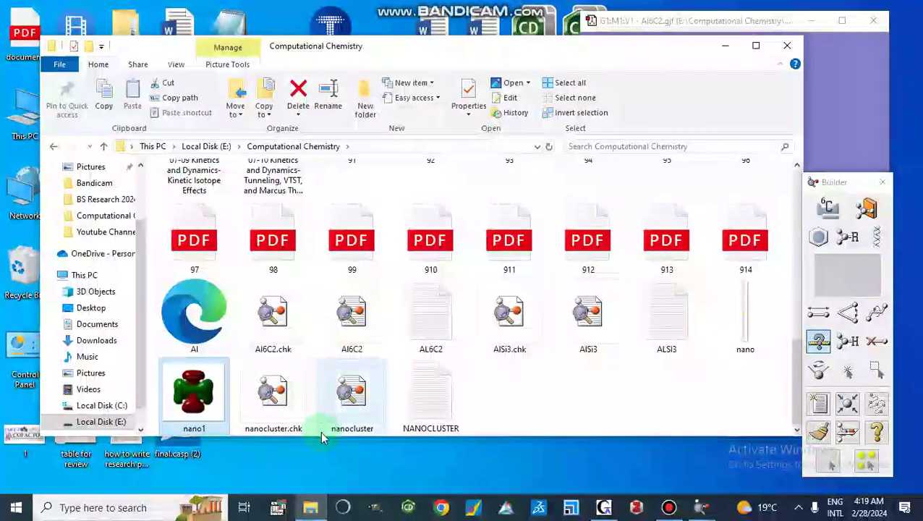
{"action": "double_click", "coordinate": [298, 383]}
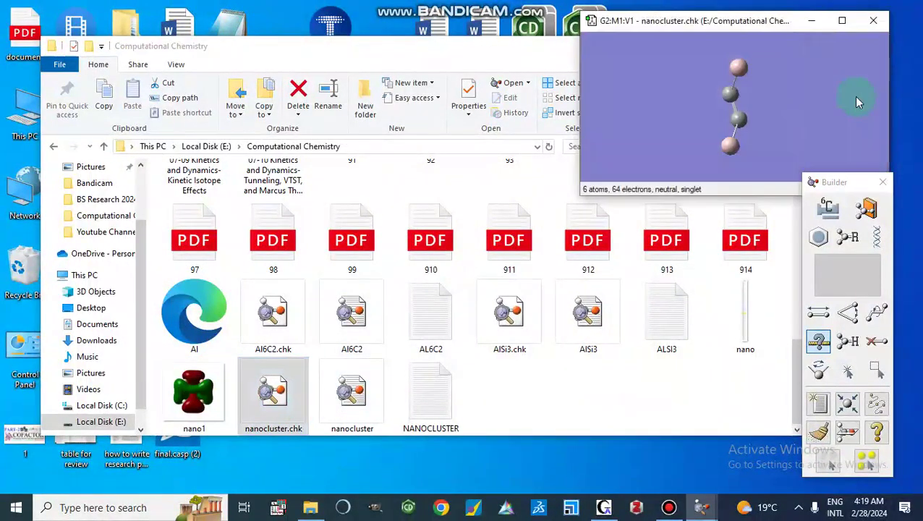
{"action": "left_click_drag", "start_coordinate": [705, 133], "coordinate": [774, 118]}
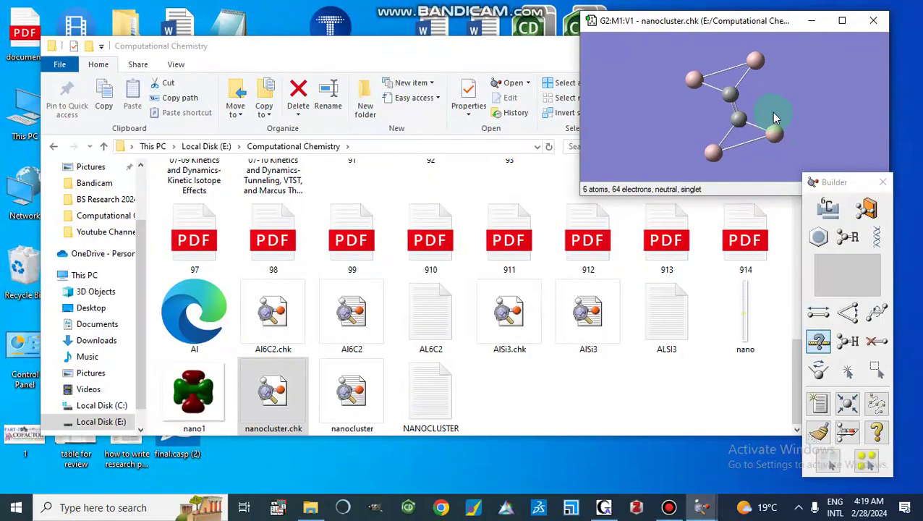
{"action": "left_click", "coordinate": [873, 21]}
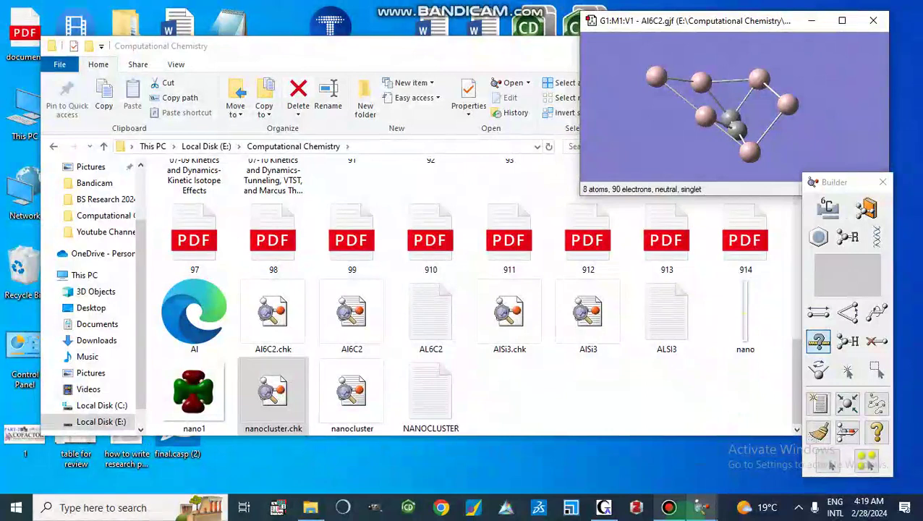
{"action": "left_click", "coordinate": [600, 510]}
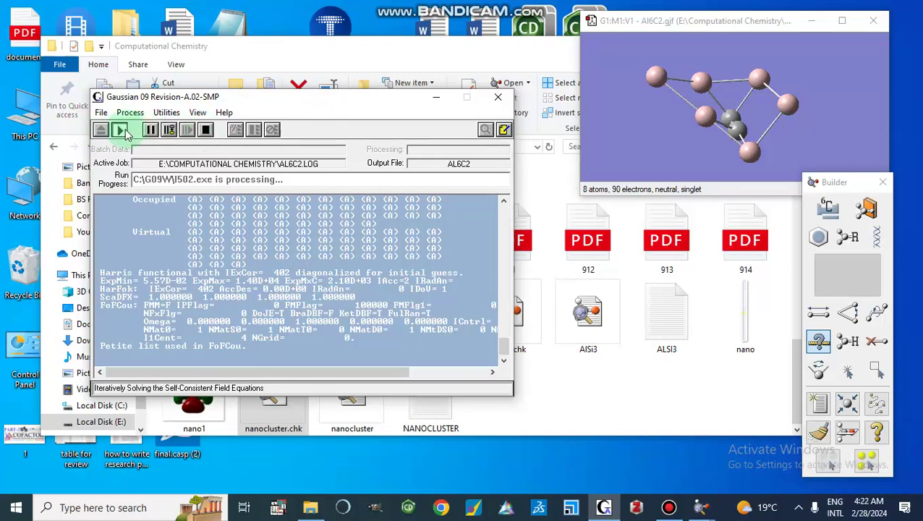
Keep the Al6C2 job processing in the restored Gaussian 09 job window
{"action": "left_click", "coordinate": [233, 300]}
{"action": "left_click", "coordinate": [150, 131]}
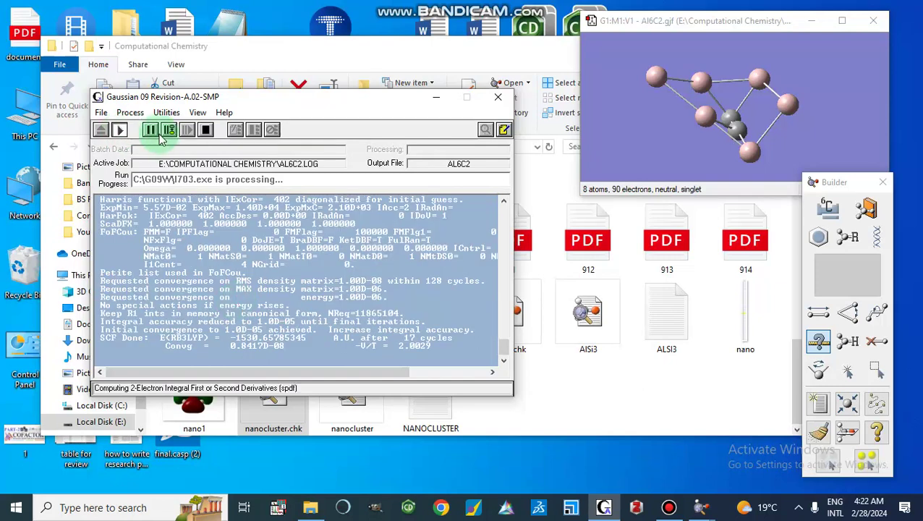
{"action": "left_click", "coordinate": [230, 286]}
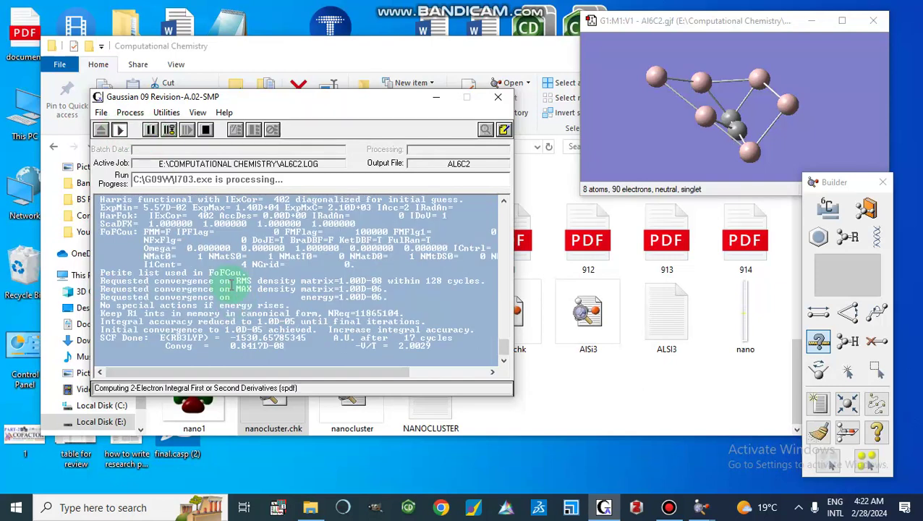